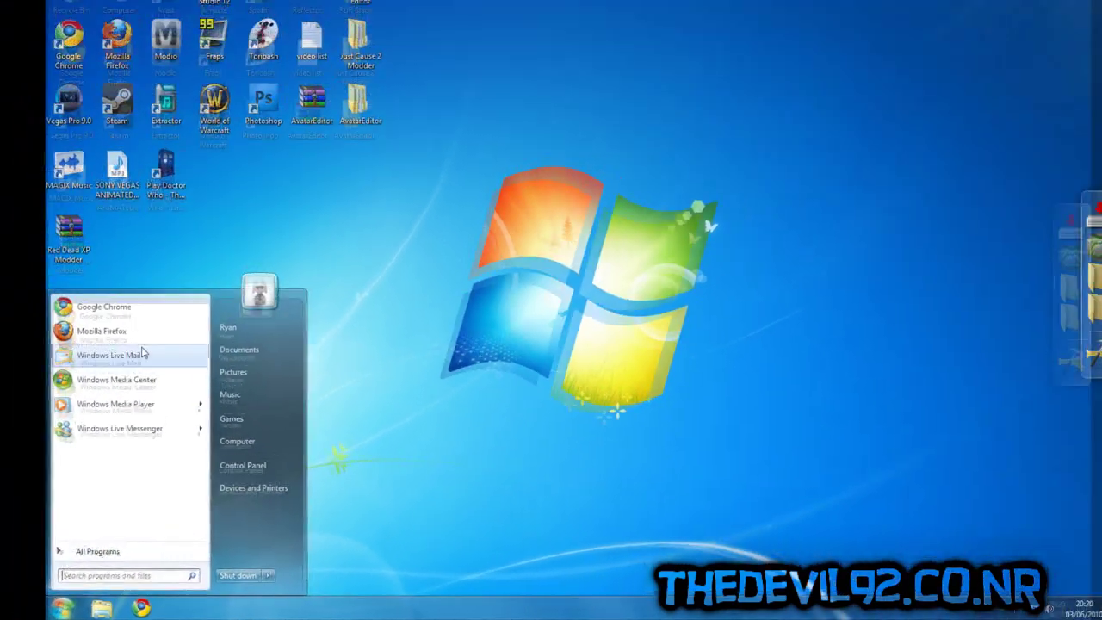
Open the Devil92 website in Google Chrome and go to its Downloads page.
left_click(121, 307)
left_click(357, 42)
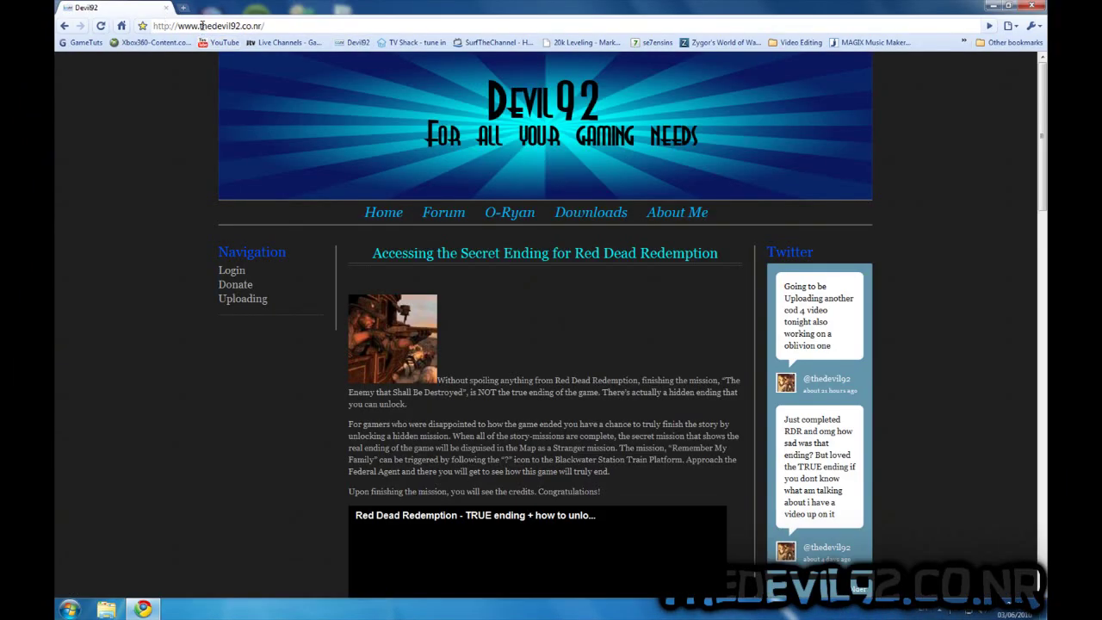
left_click(591, 214)
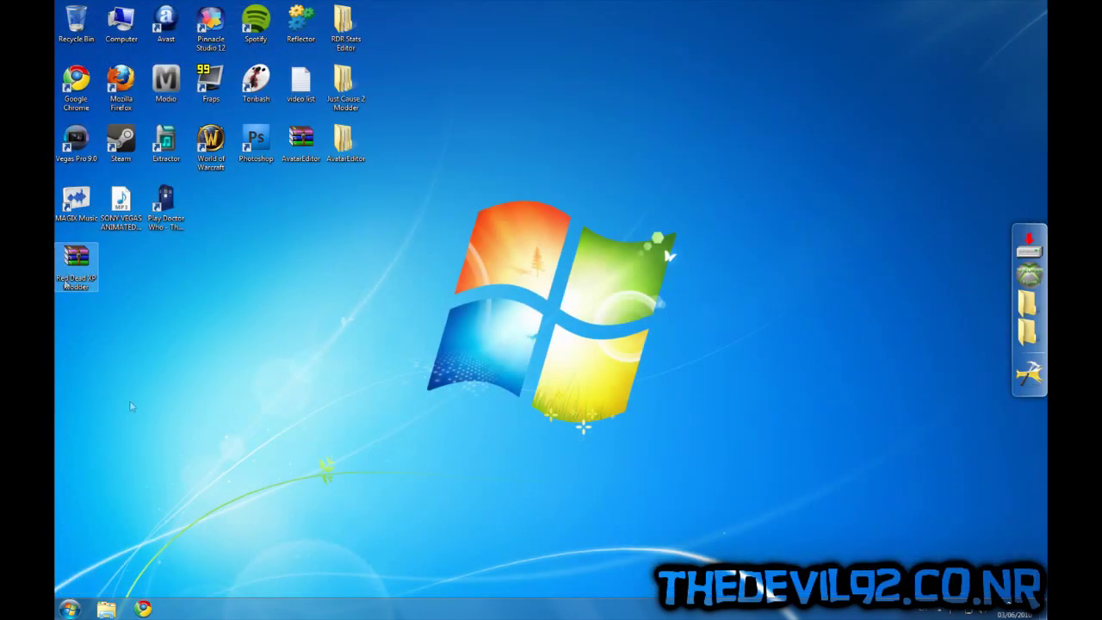
Open the ElderEdit folder inside the Xbox360 documents folder and reposition its window on the desktop.
left_click(1025, 303)
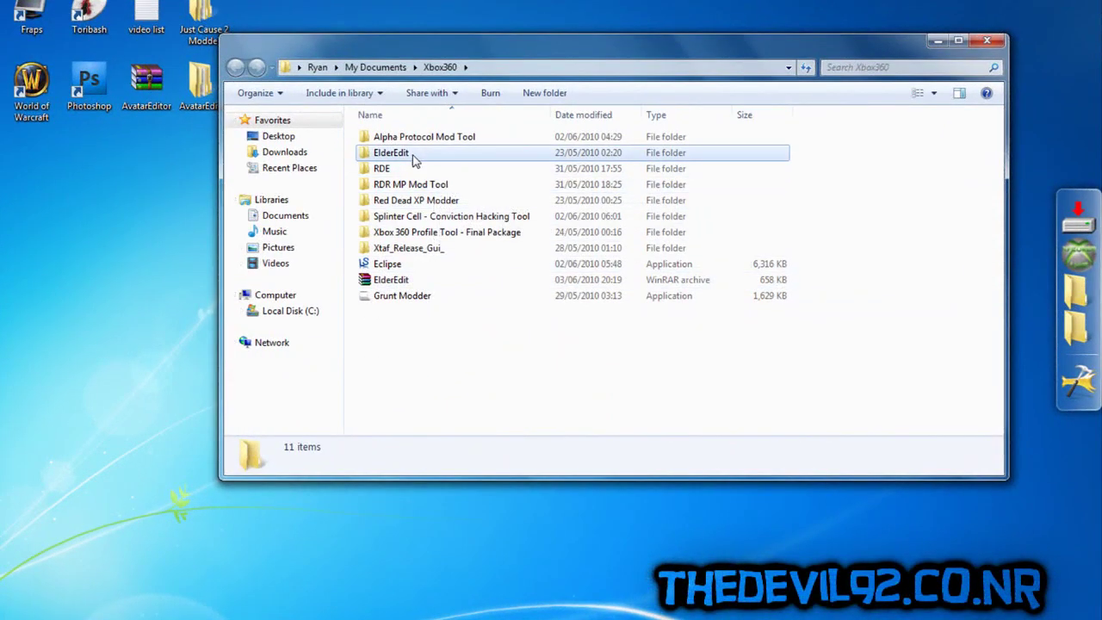
double_click(435, 170)
left_click_drag(376, 48, 249, 63)
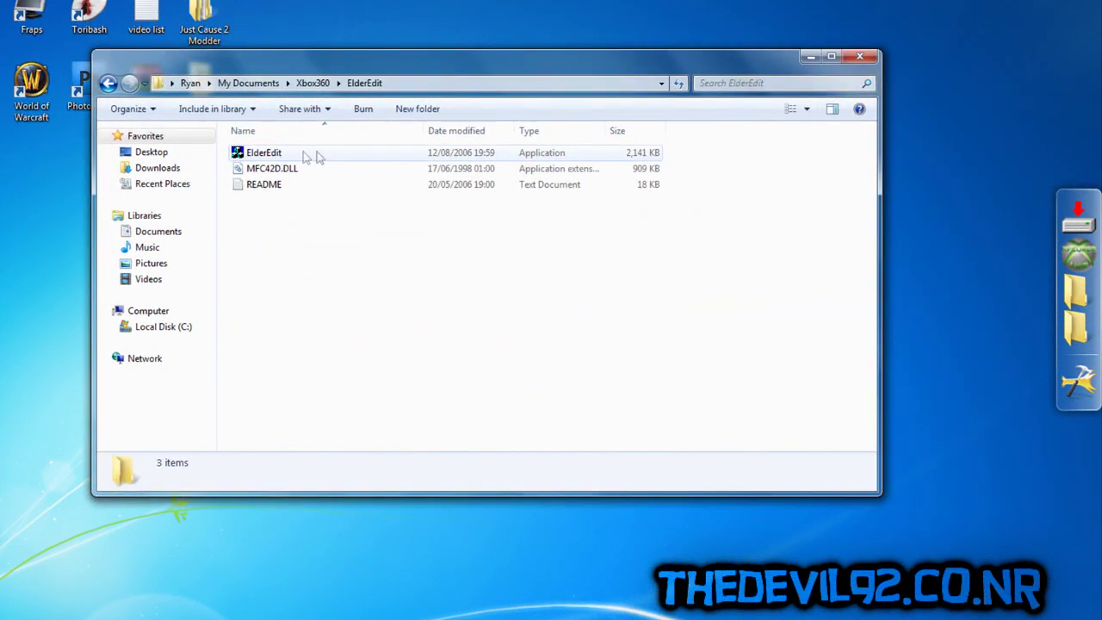
left_click_drag(301, 59, 350, 152)
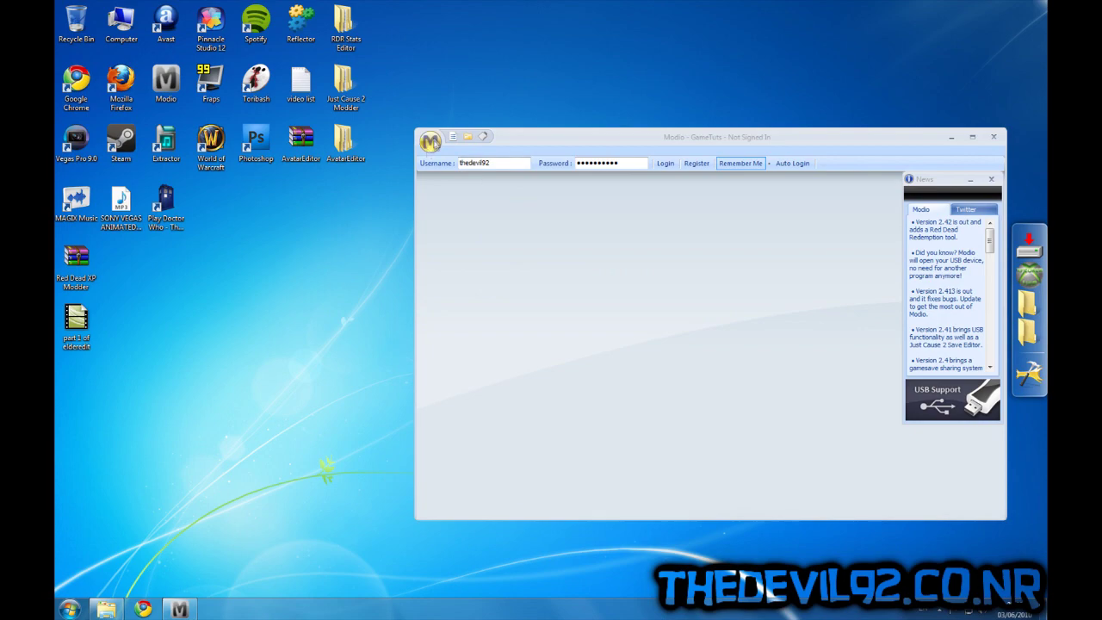
Open Modio's Xbox360 Device Explorer and load the connected USB drive.
left_click(430, 140)
left_click(467, 257)
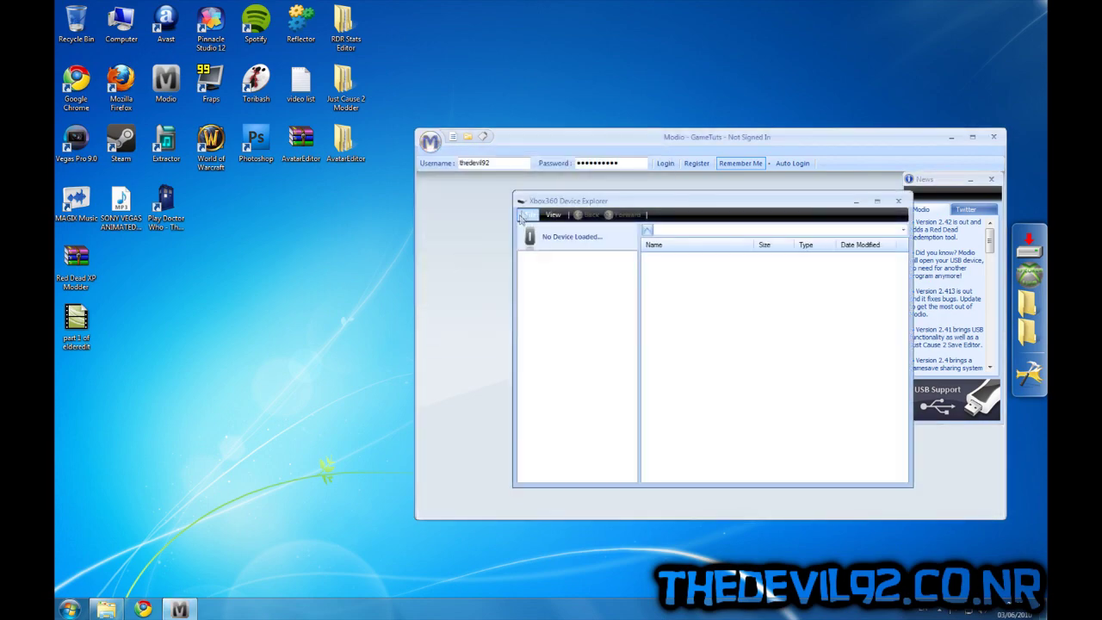
left_click(527, 215)
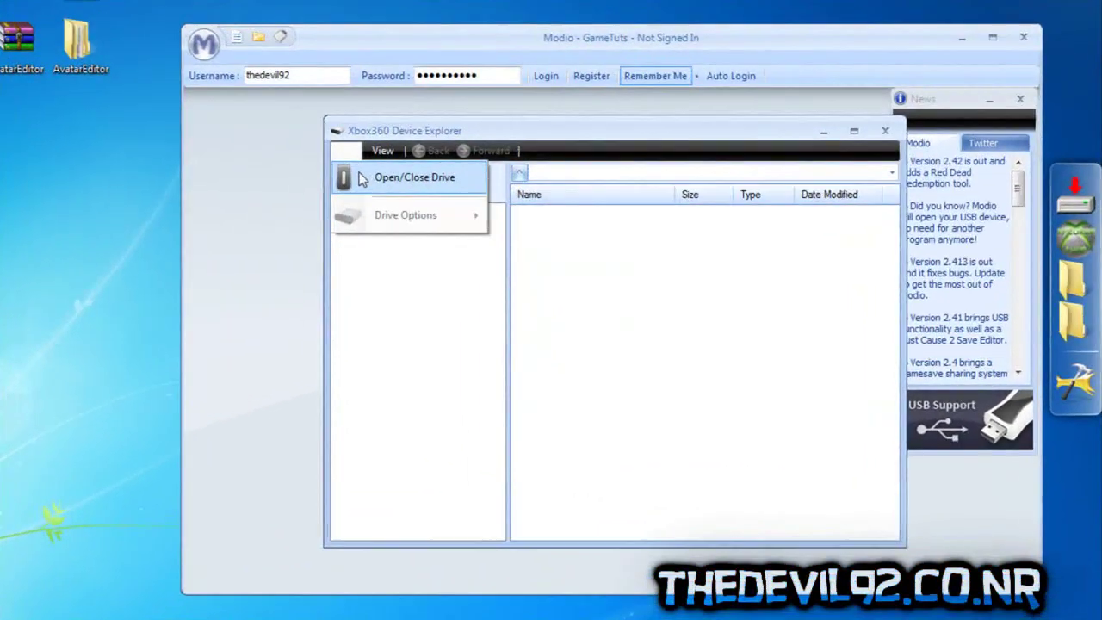
left_click(539, 233)
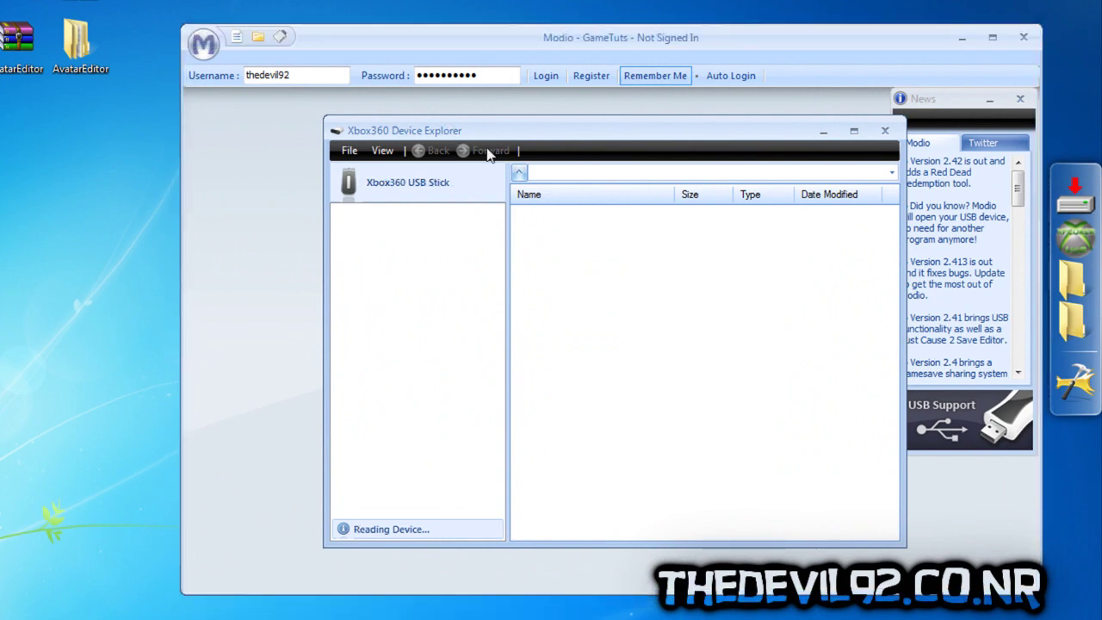
Browse the USB stick's Content folder to the first profile's Oblivion Game Saves folder.
left_click(357, 225)
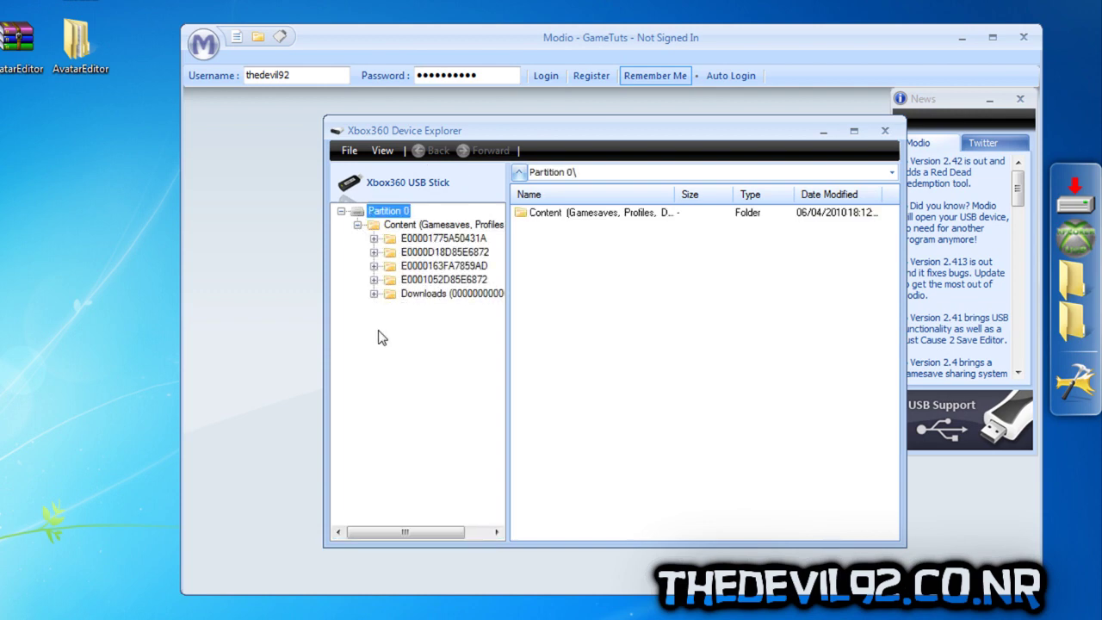
left_click(373, 238)
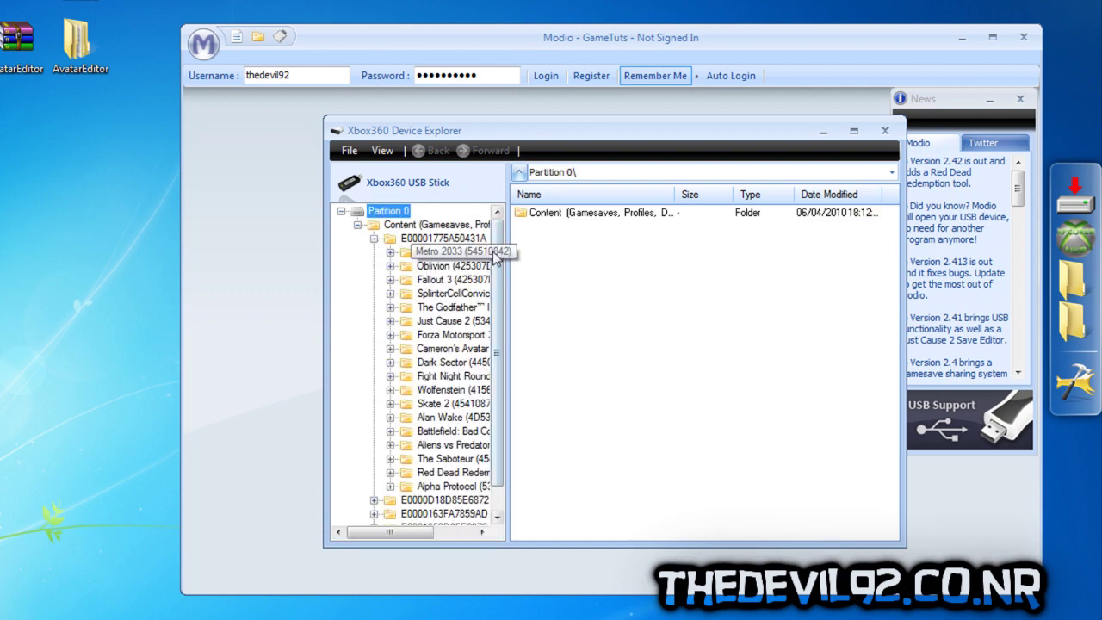
left_click(389, 266)
left_click(454, 281)
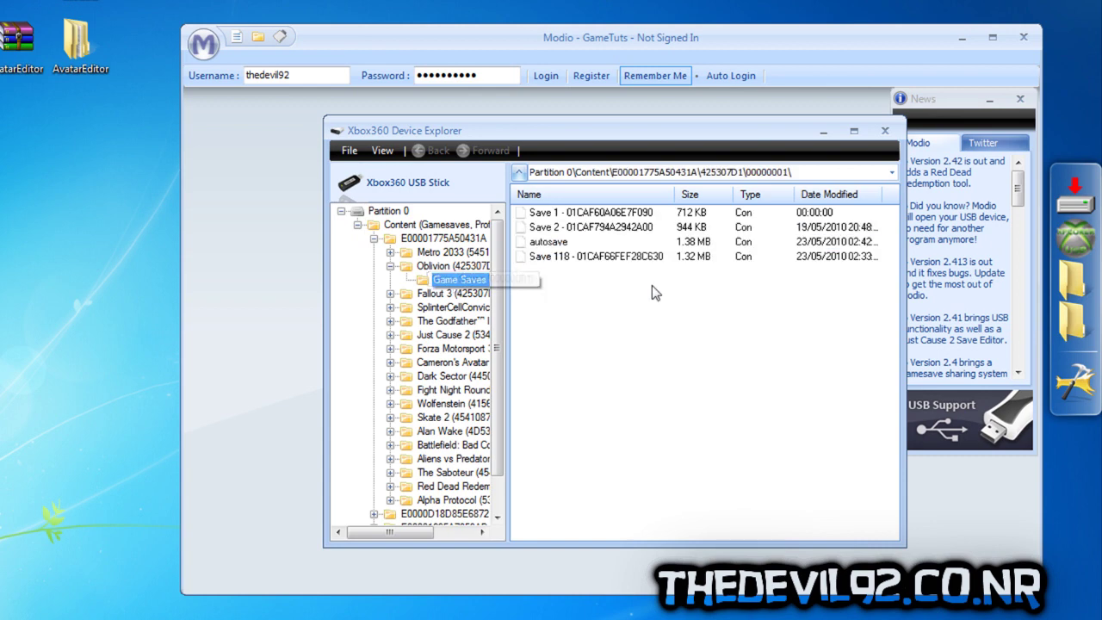
Extract the Save 118 file from the Oblivion game saves to the desktop and minimize Modio.
left_click(572, 258)
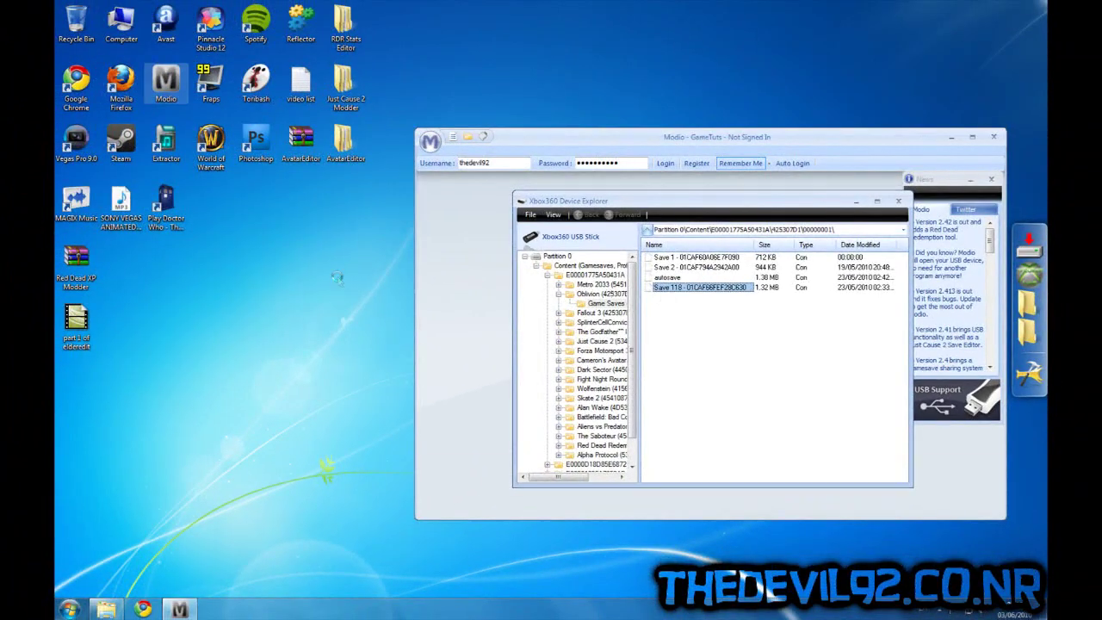
left_click_drag(588, 258, 73, 247)
left_click_drag(340, 280, 76, 379)
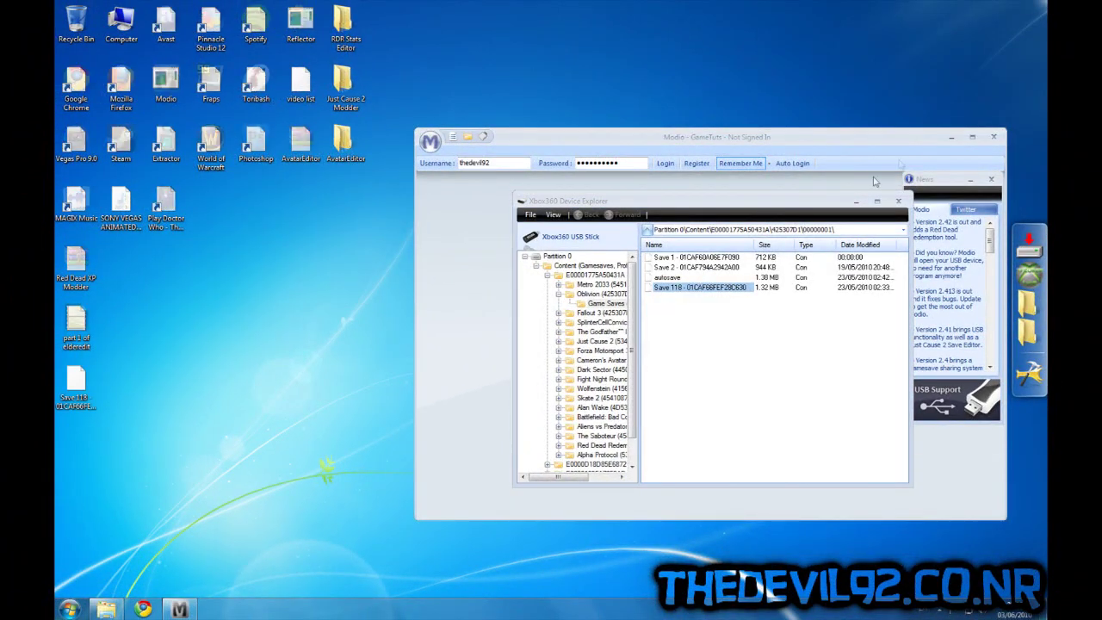
left_click(951, 137)
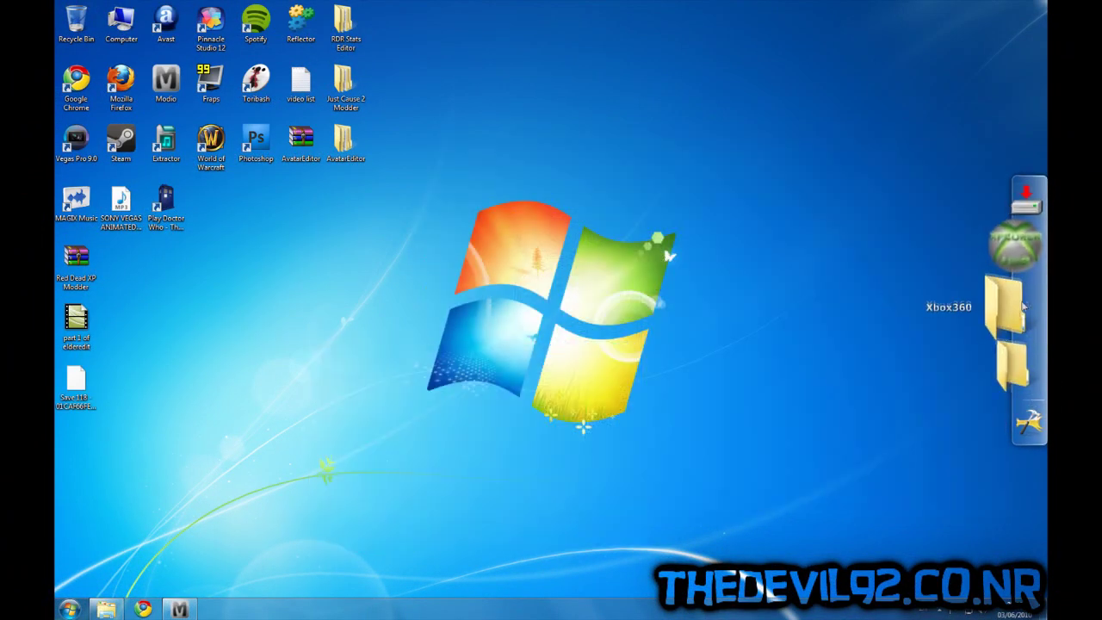
Copy the Save 118 file from the desktop into the Backups folder and close that folder.
left_click(1009, 326)
right_click(80, 378)
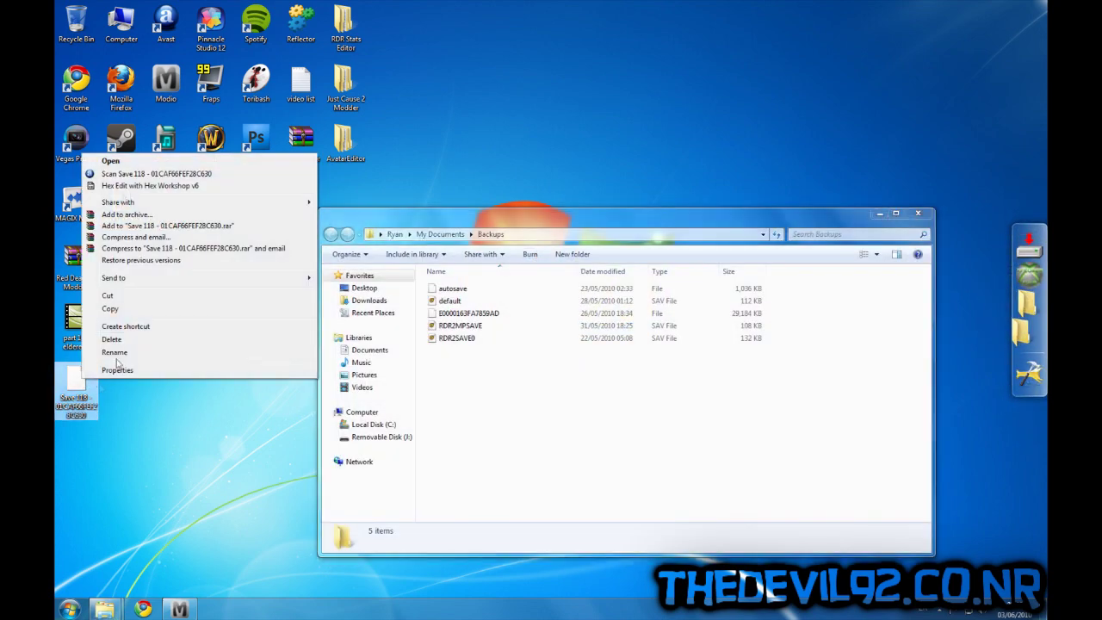
left_click(112, 308)
right_click(501, 398)
left_click(527, 479)
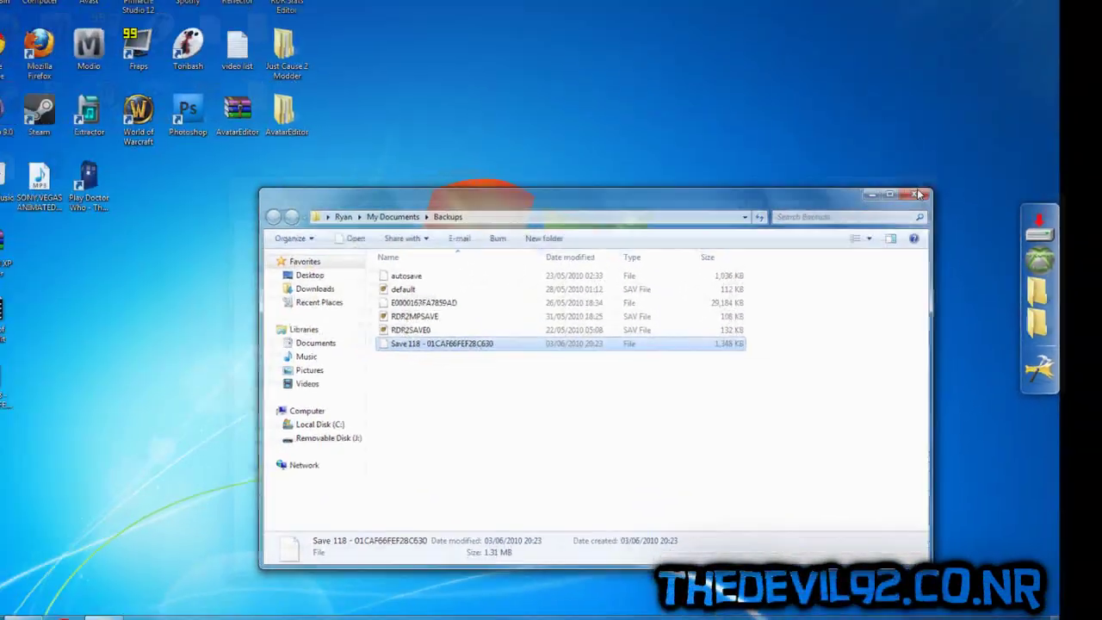
left_click(914, 119)
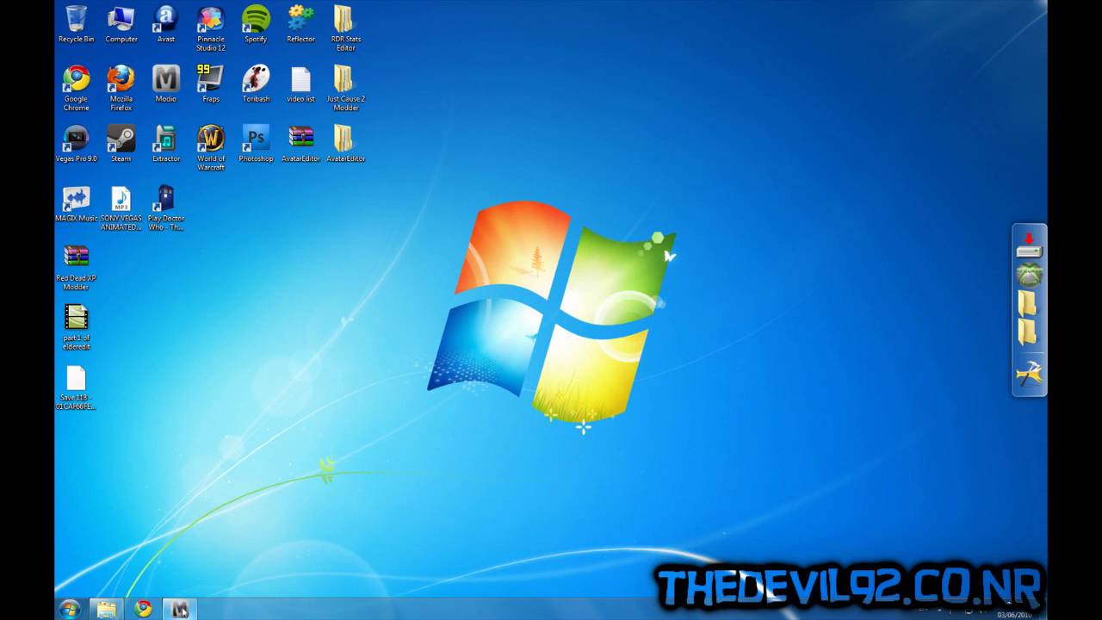
mouse_move(180, 609)
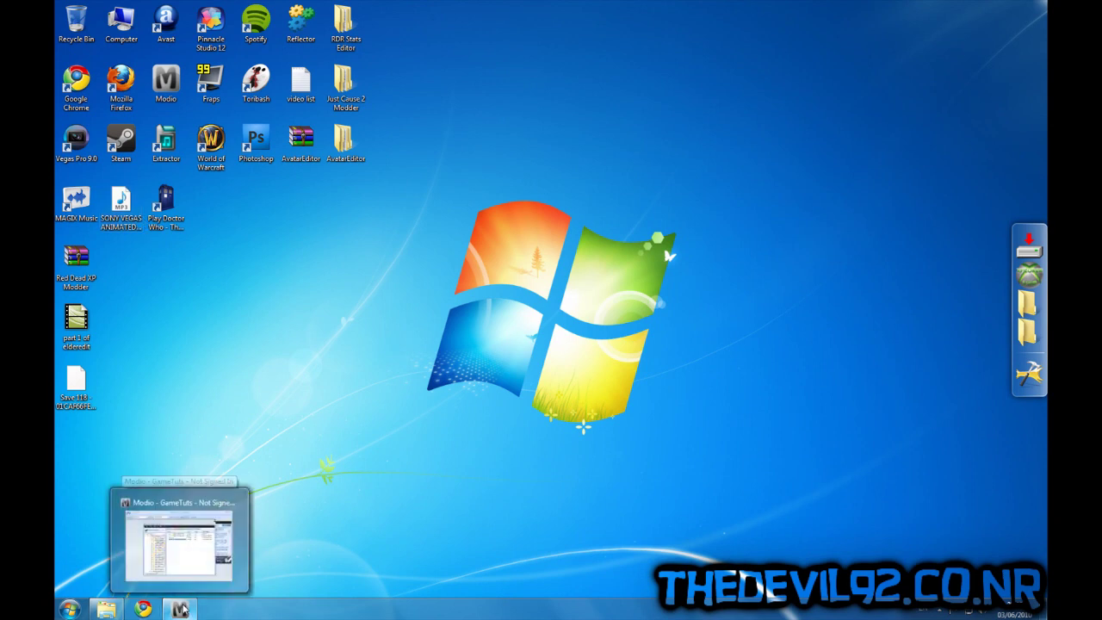
left_click(940, 610)
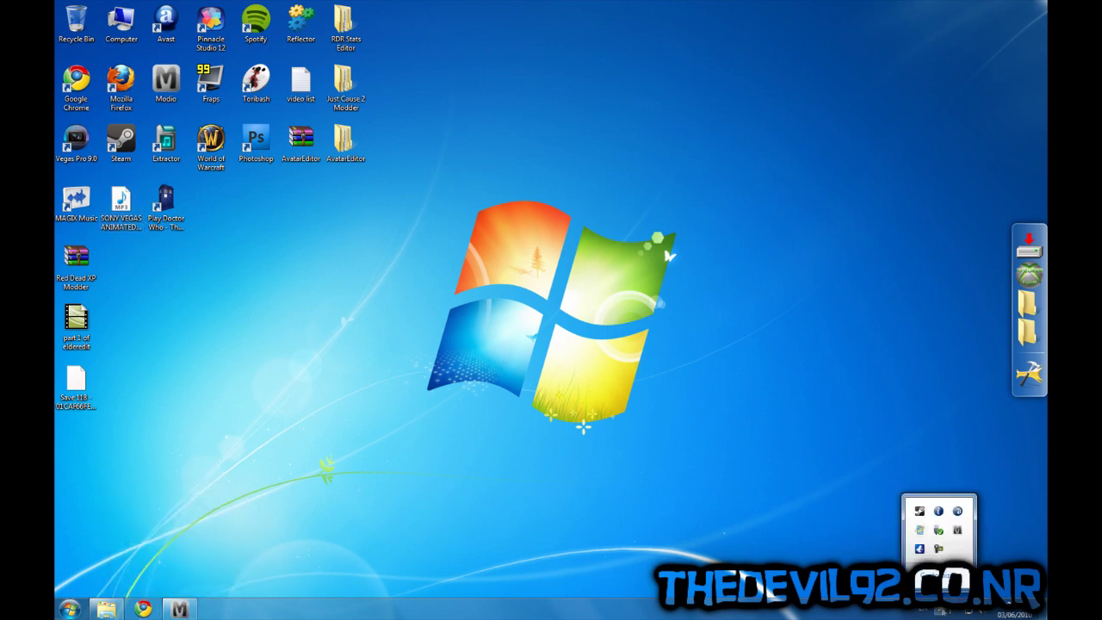
right_click(938, 534)
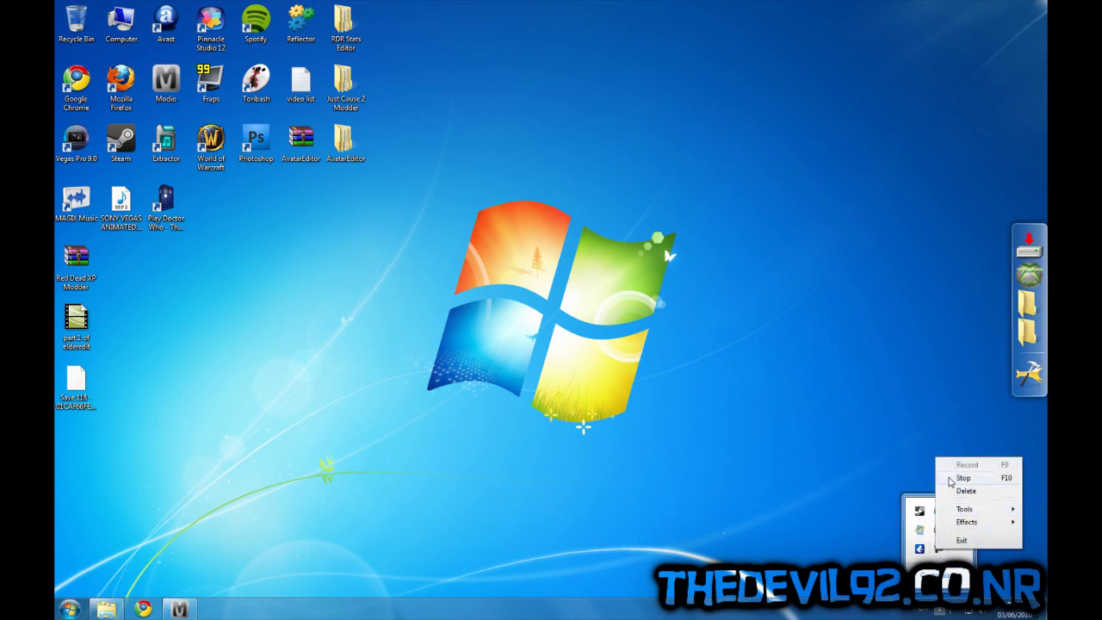
left_click(950, 483)
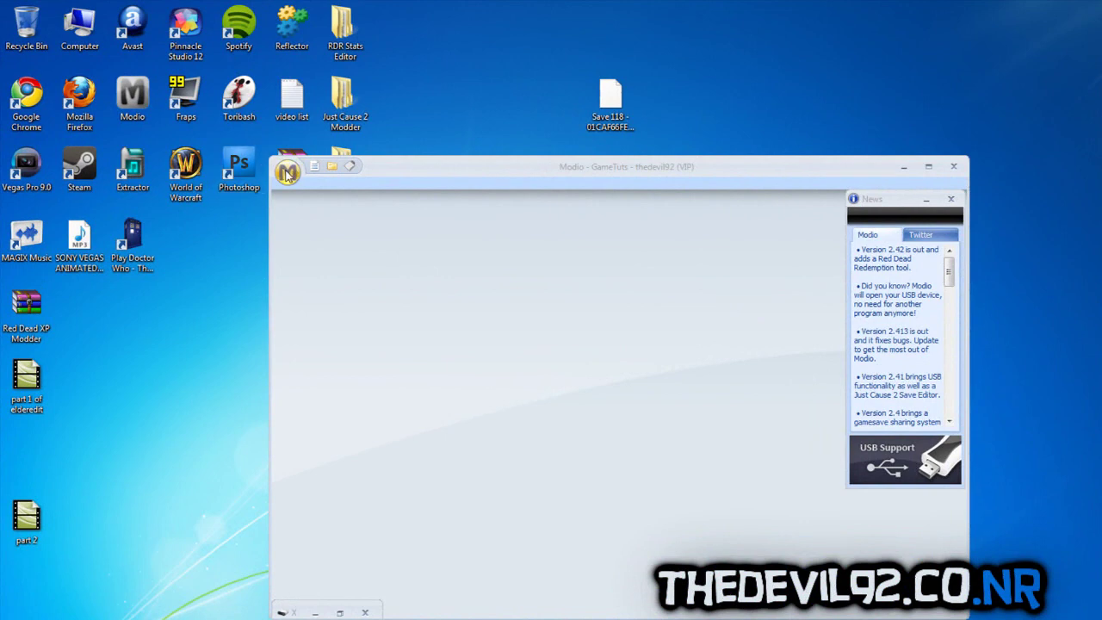
Load the desktop Save 118 file in Modio, extract gamedata.dat from its contents to the desktop, and minimize Modio.
left_click_drag(611, 96, 525, 348)
left_click(541, 290)
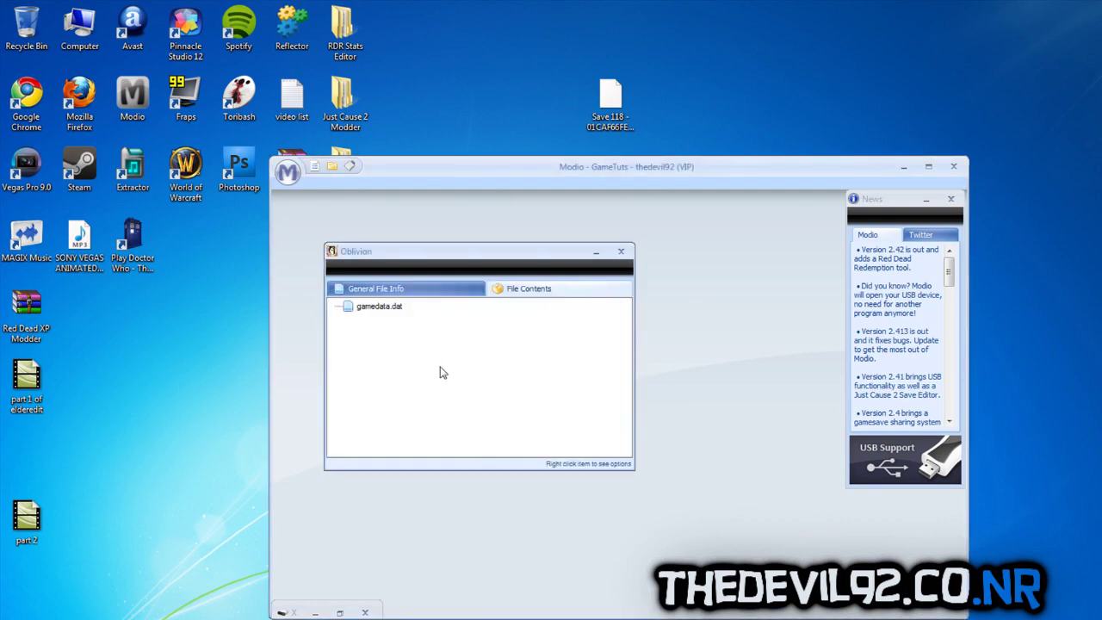
left_click(375, 310)
right_click(375, 310)
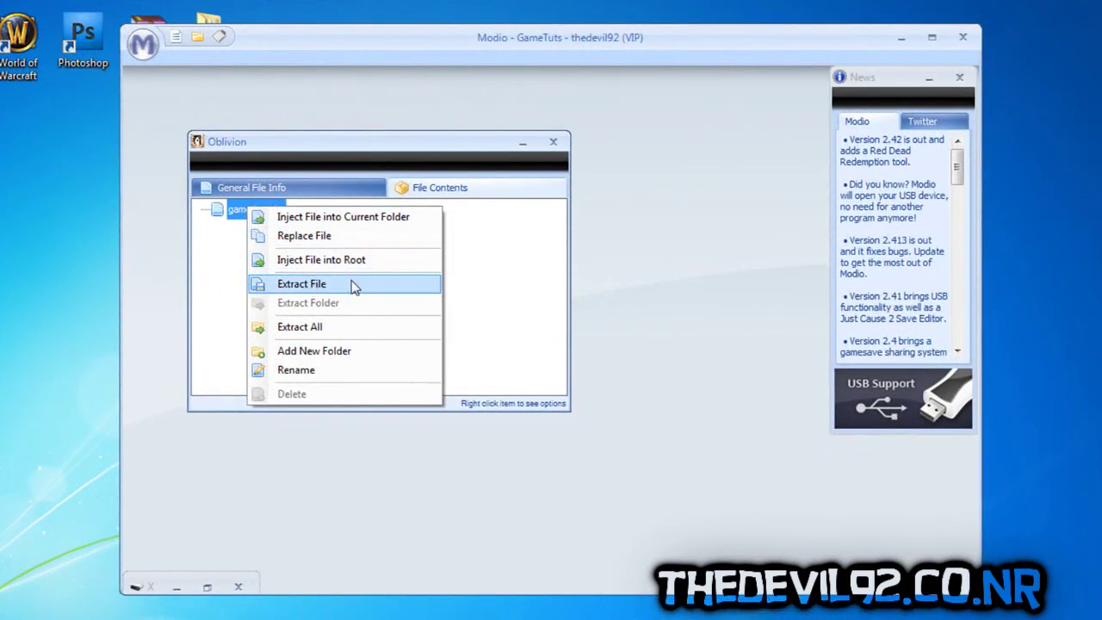
left_click(273, 286)
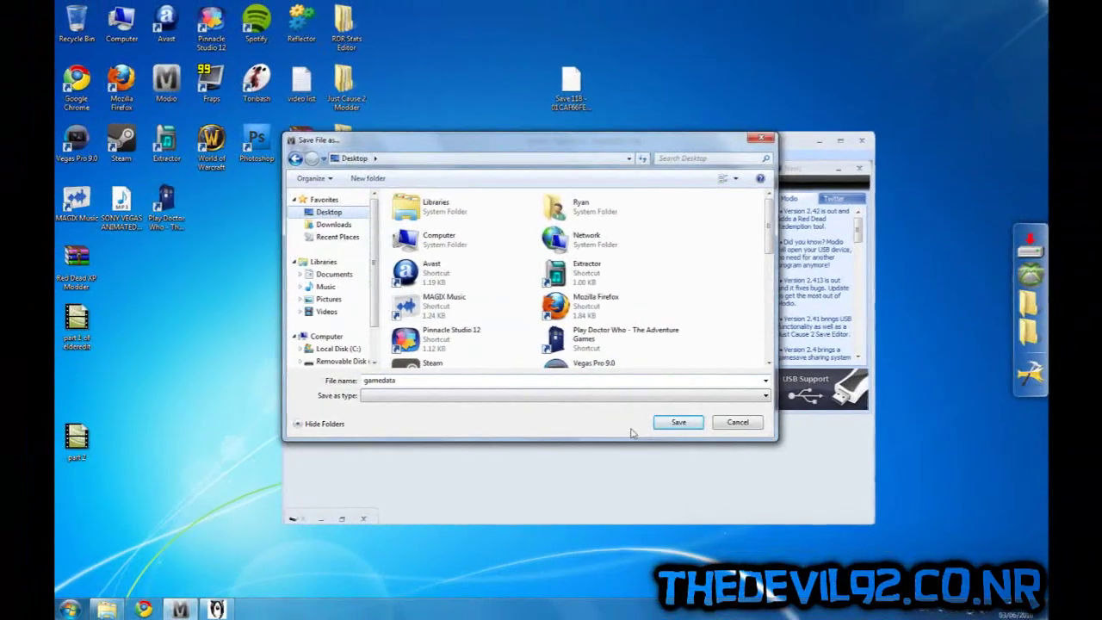
left_click(697, 446)
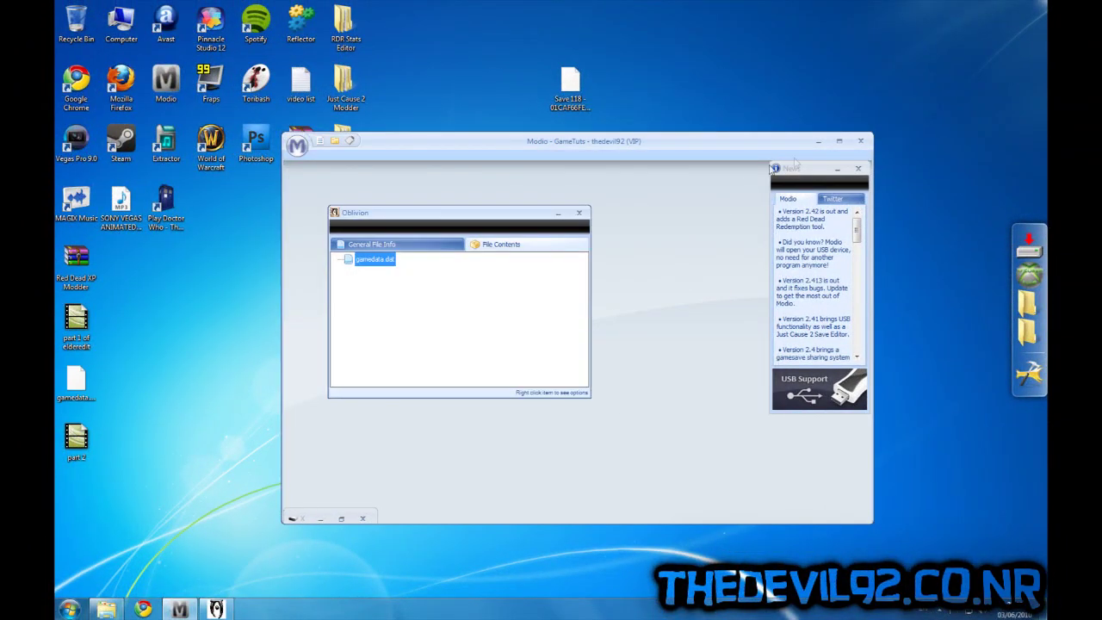
left_click(821, 142)
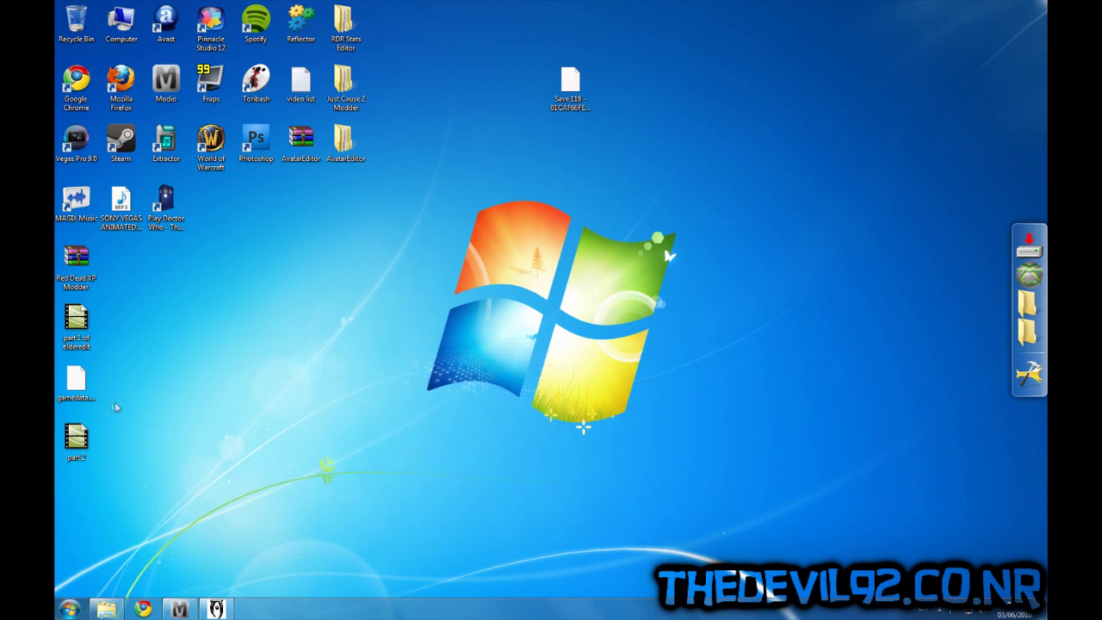
Bring up the ElderEdit window that has Save 118 loaded and close it.
left_click(215, 609)
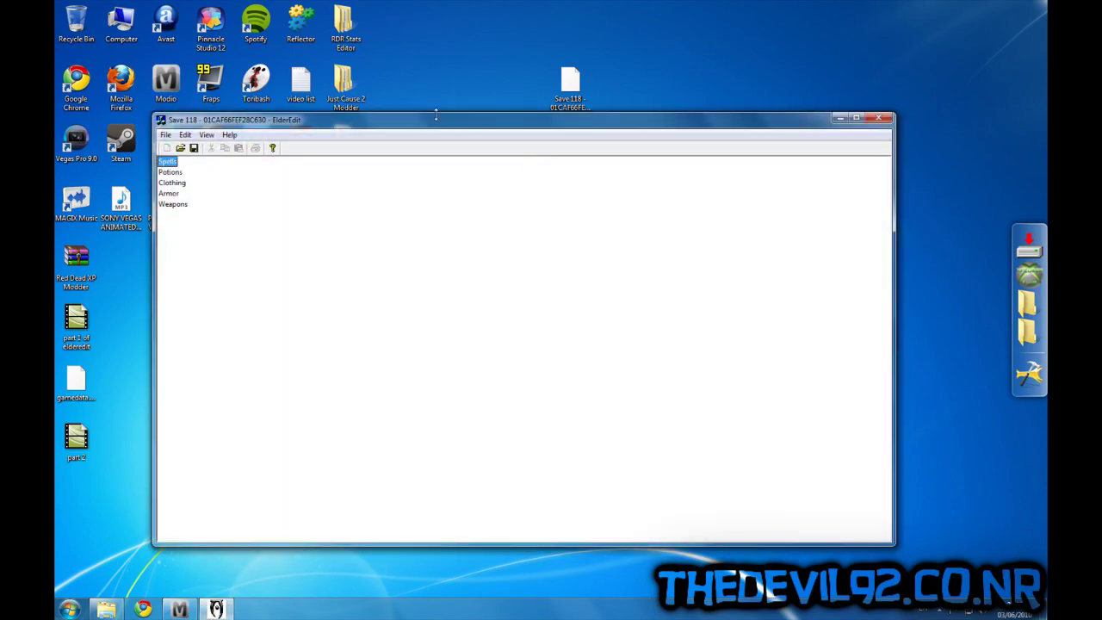
left_click_drag(435, 125, 556, 142)
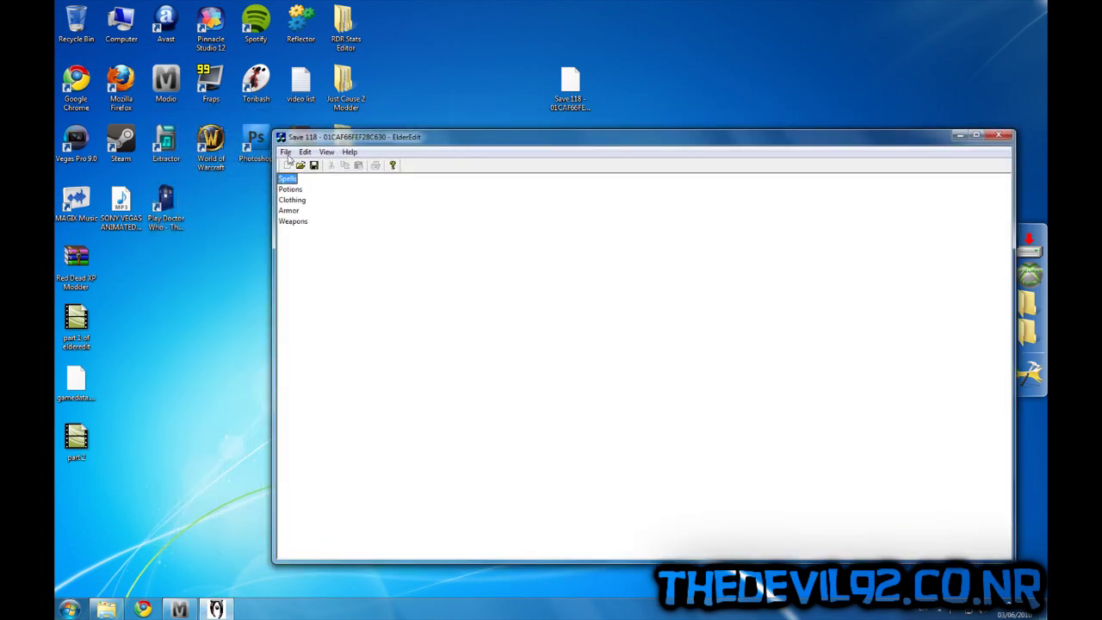
left_click(999, 135)
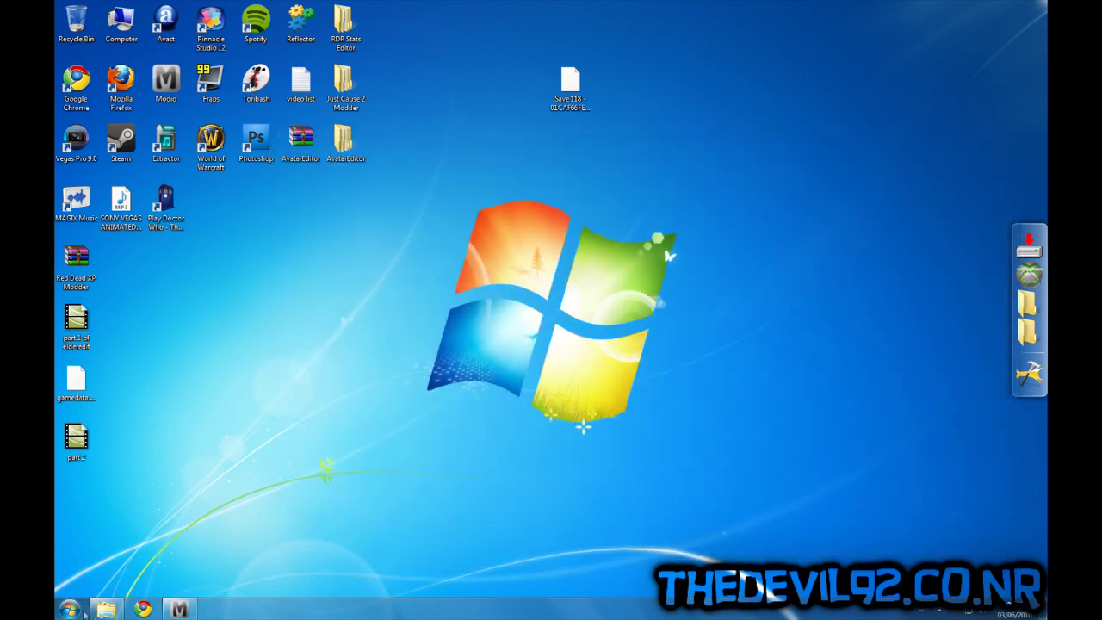
Look through the README text file in the ElderEdit folder for usage instructions and close it.
left_click(106, 609)
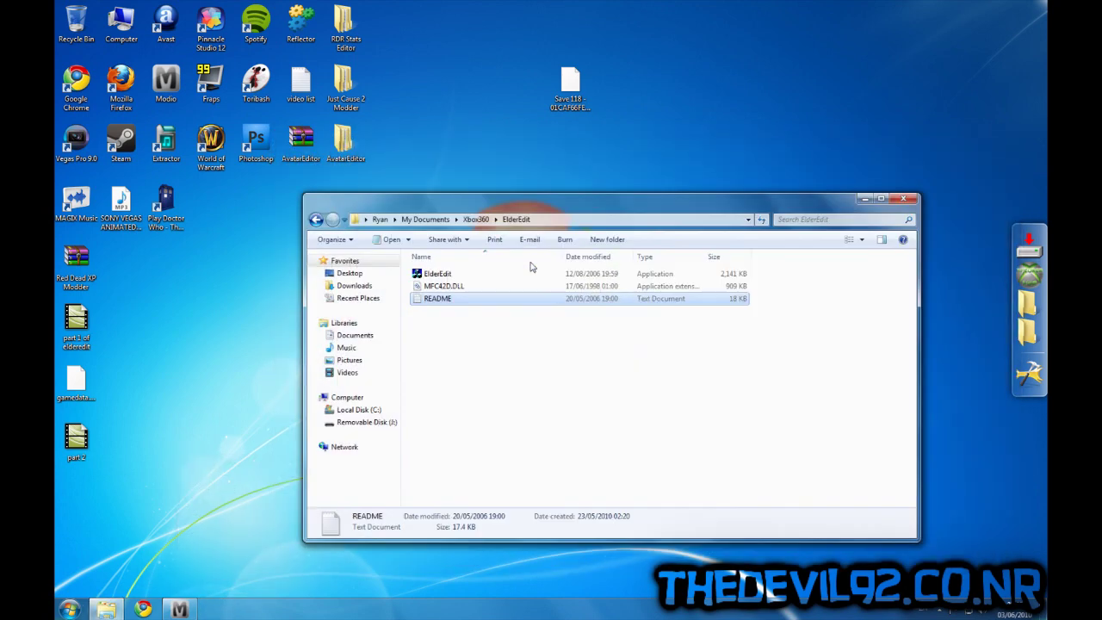
double_click(437, 298)
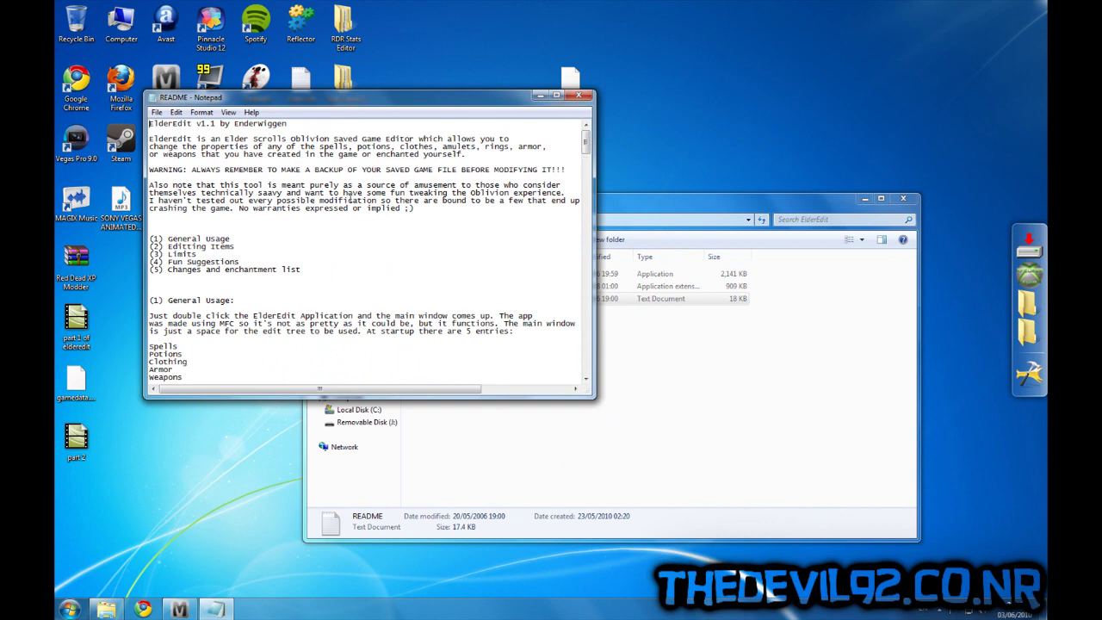
scroll(322, 358, "down", 10)
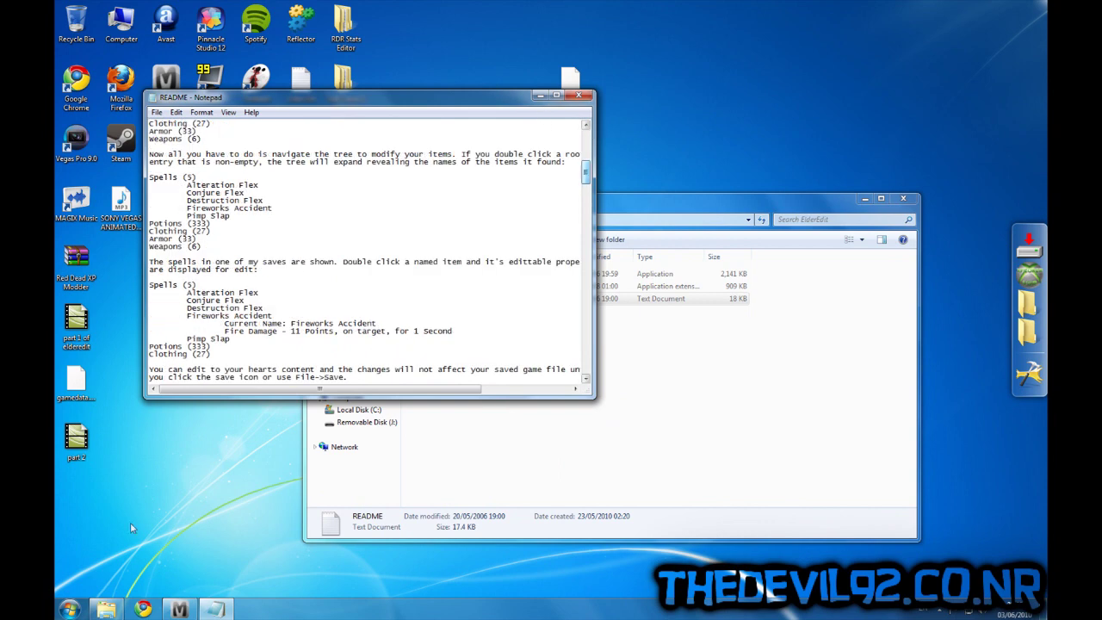
right_click(215, 609)
left_click(226, 582)
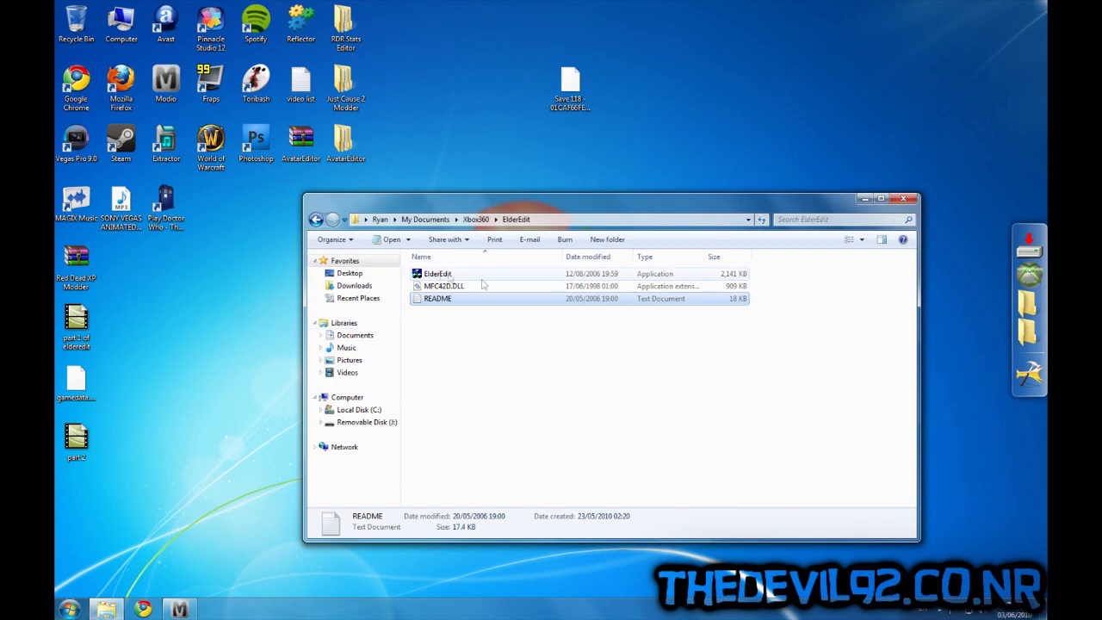
Launch ElderEdit from its folder and open gamedata.dat from the desktop.
double_click(482, 273)
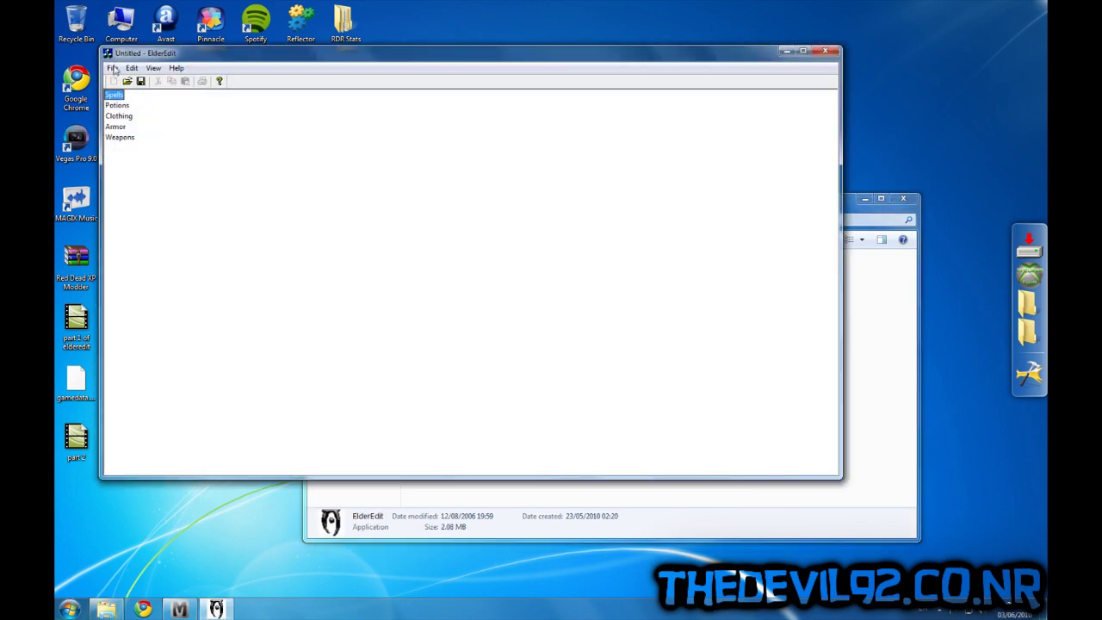
left_click(113, 69)
left_click(126, 81)
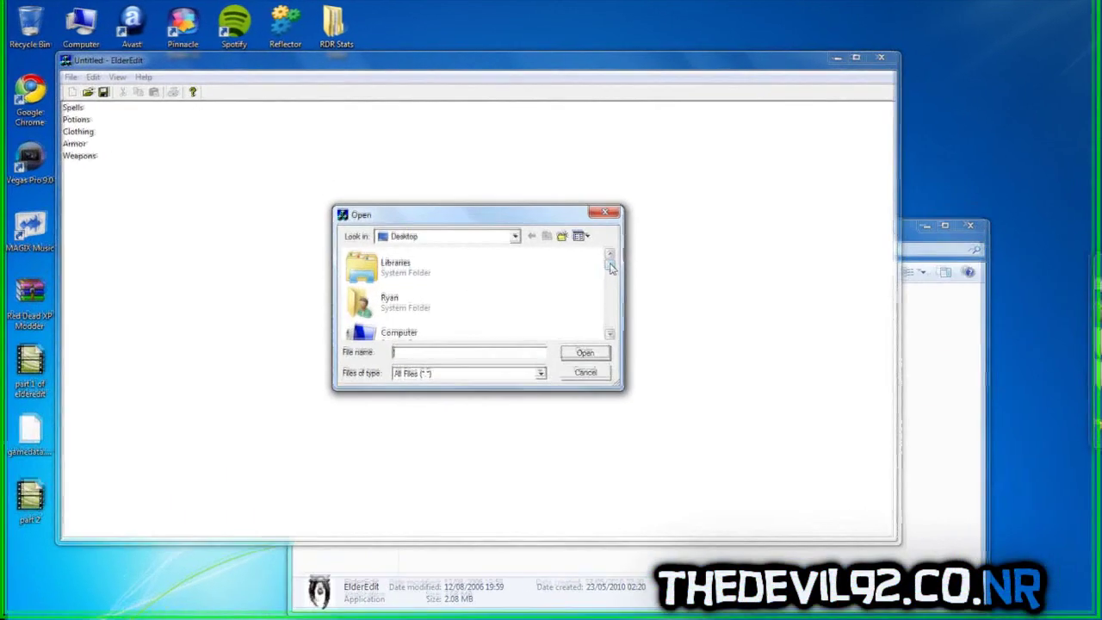
left_click_drag(610, 267, 616, 300)
left_click(406, 320)
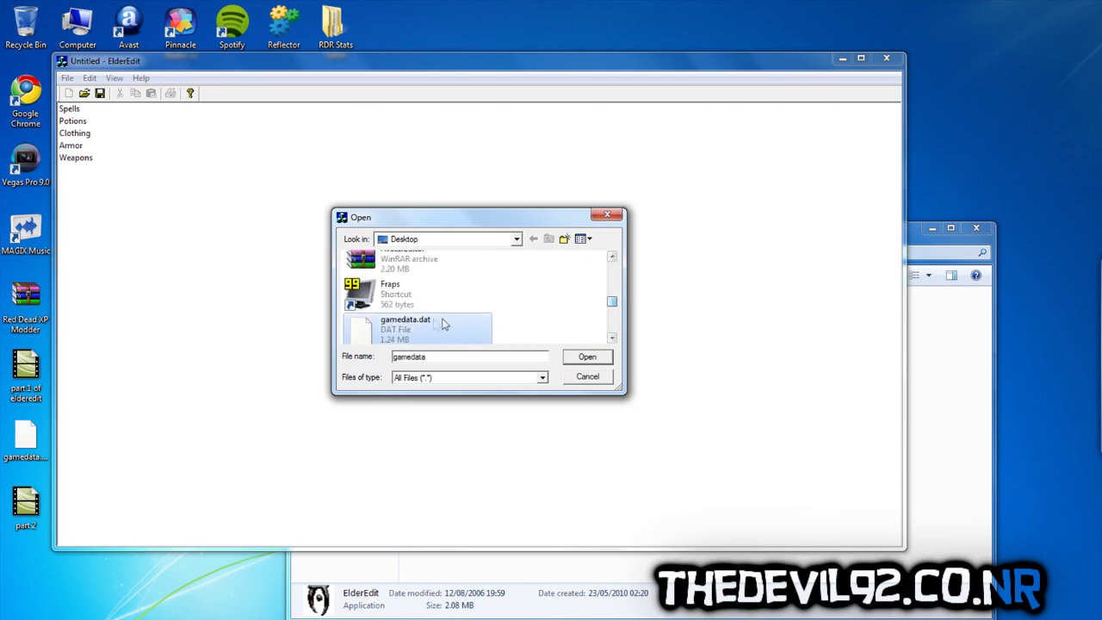
left_click(598, 356)
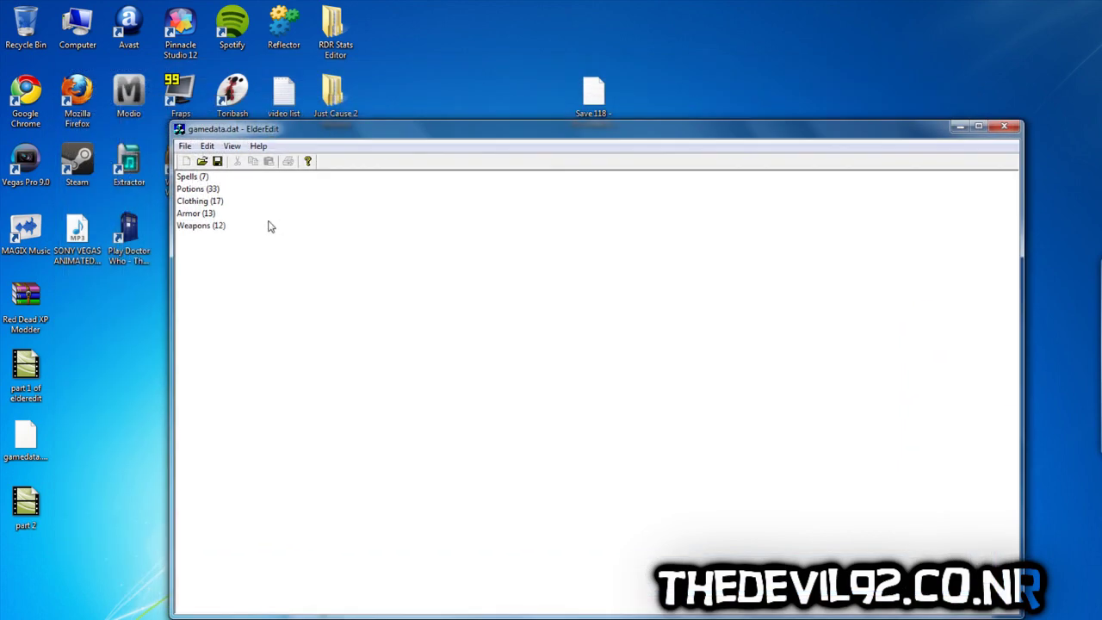
Rename the A POWER spell to Youtube and open its Fire Damage effect for editing.
double_click(185, 177)
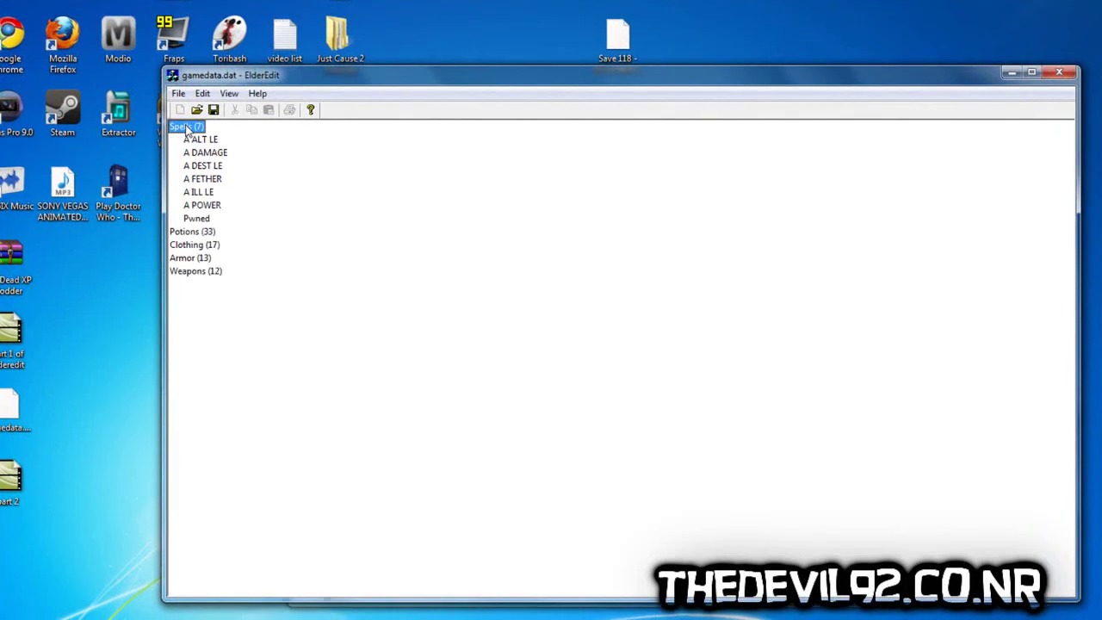
left_click(197, 219)
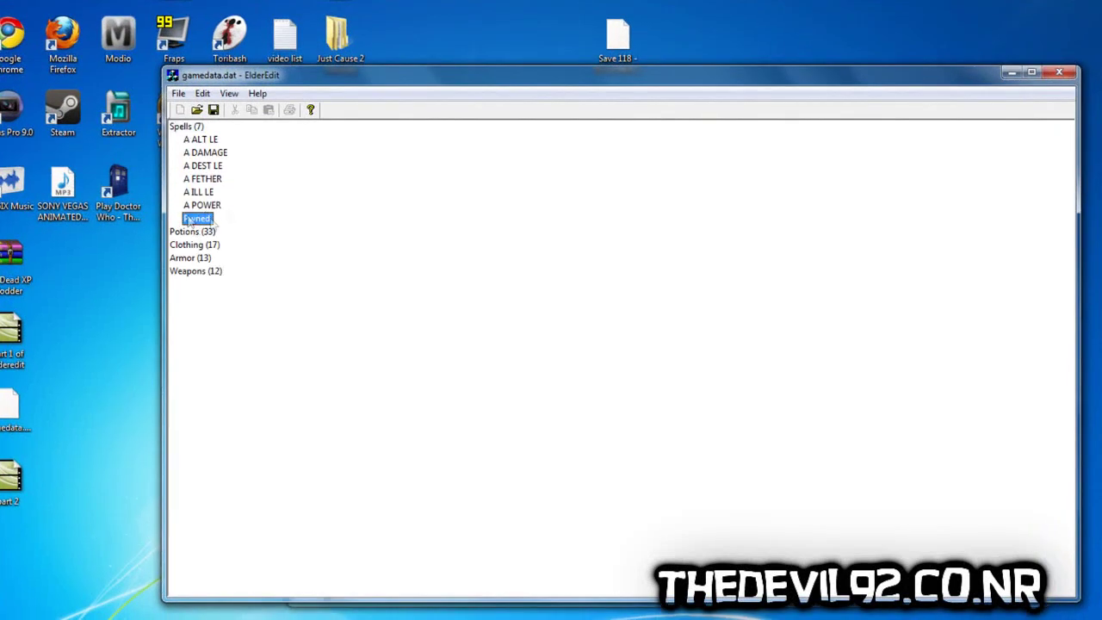
left_click(206, 207)
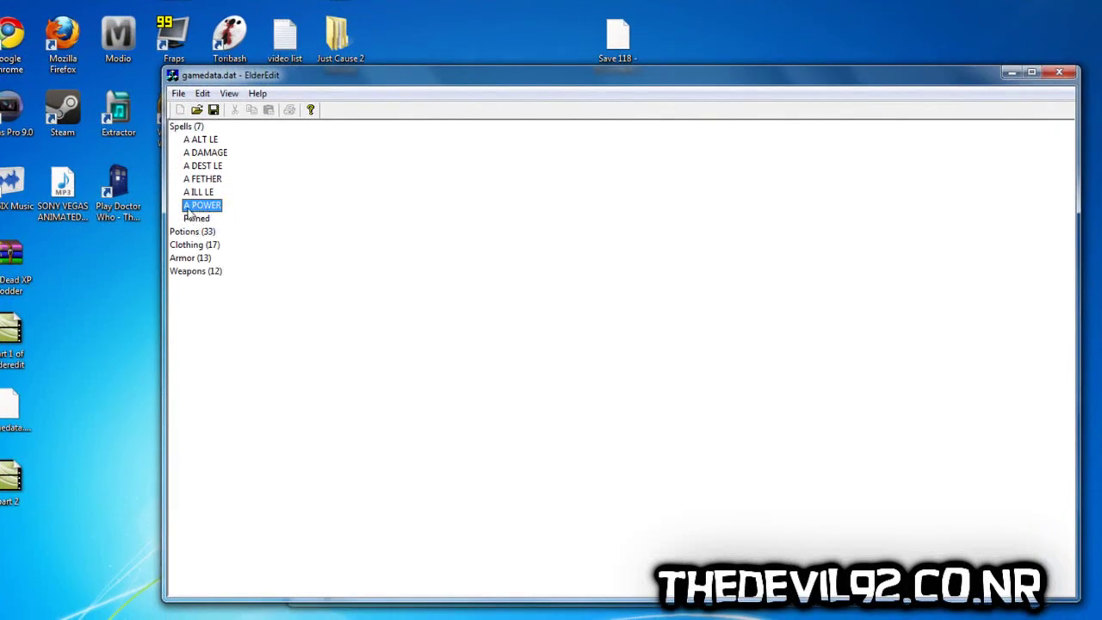
double_click(197, 210)
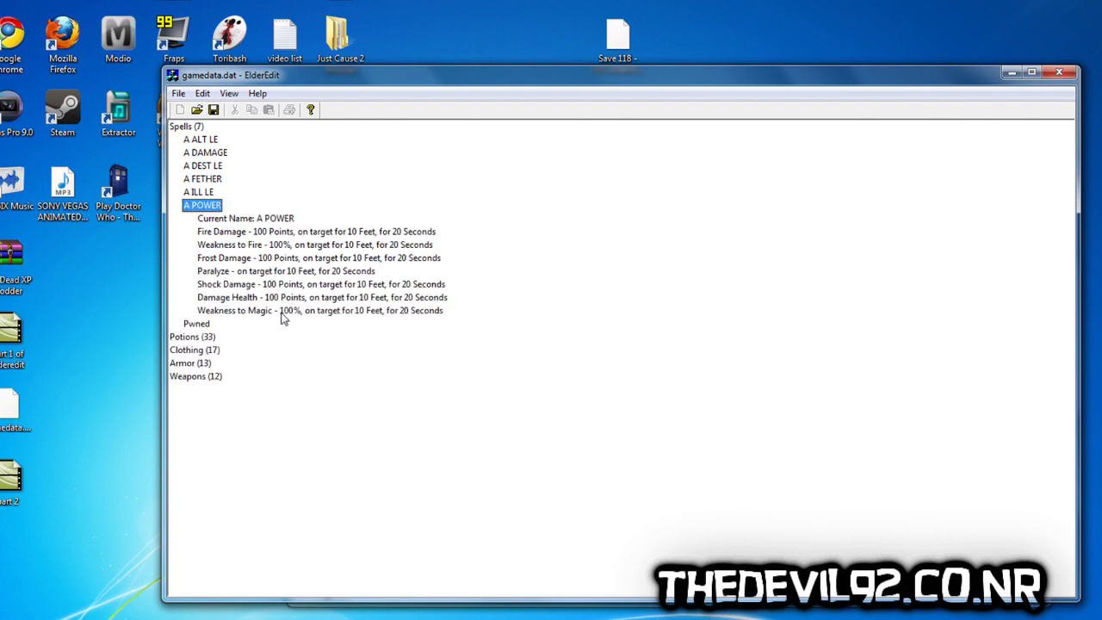
double_click(256, 220)
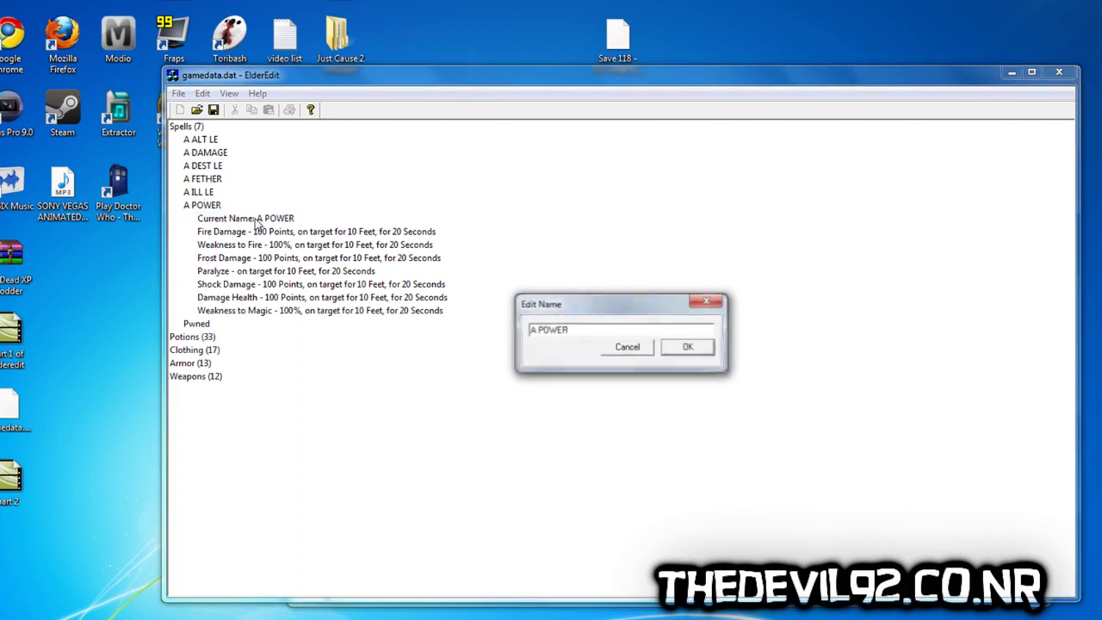
left_click_drag(582, 336, 427, 337)
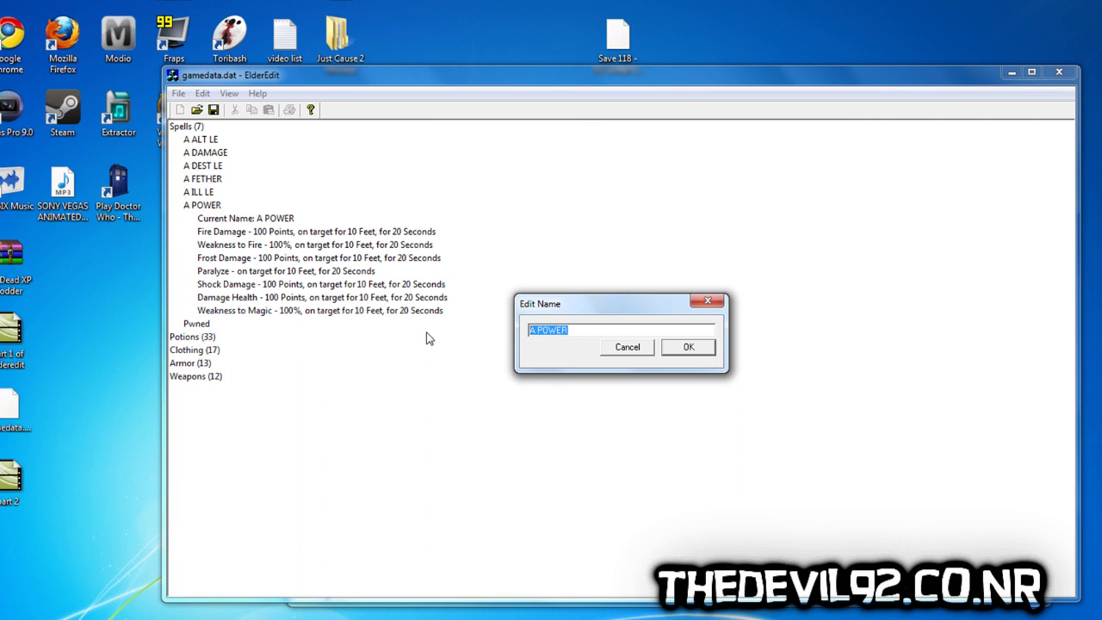
key("BackSpace")
left_click(687, 348)
double_click(260, 233)
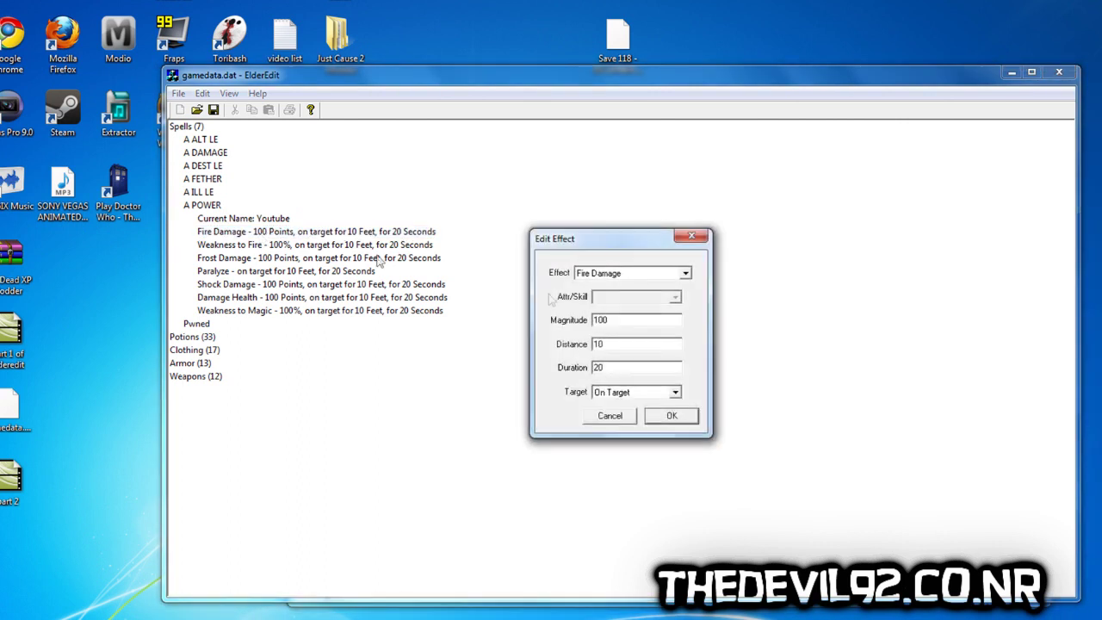
Browse the available spell effects and choose Open Lock in place of Fire Damage.
left_click(686, 273)
scroll(651, 302, "down", 10)
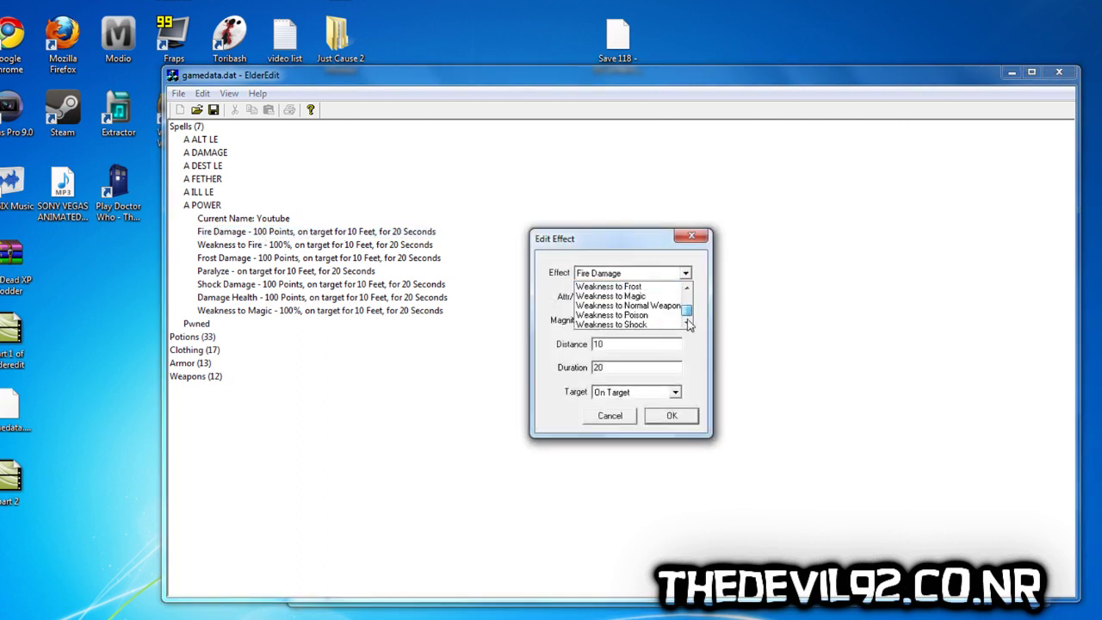
scroll(651, 318, "up", 1)
scroll(652, 318, "up", 2)
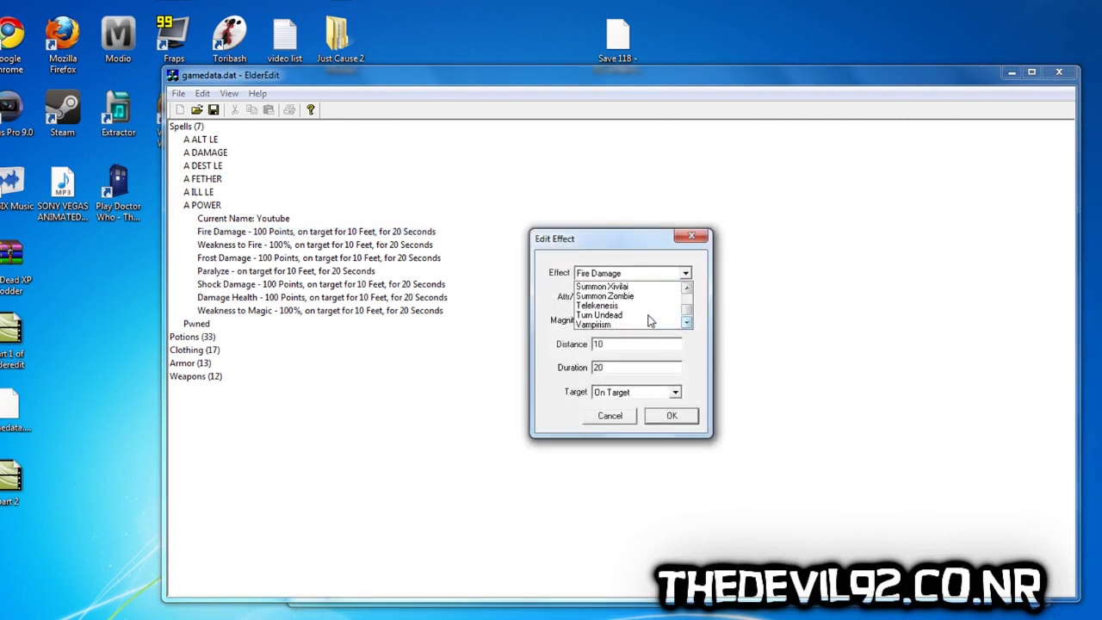
scroll(633, 327, "up", 4)
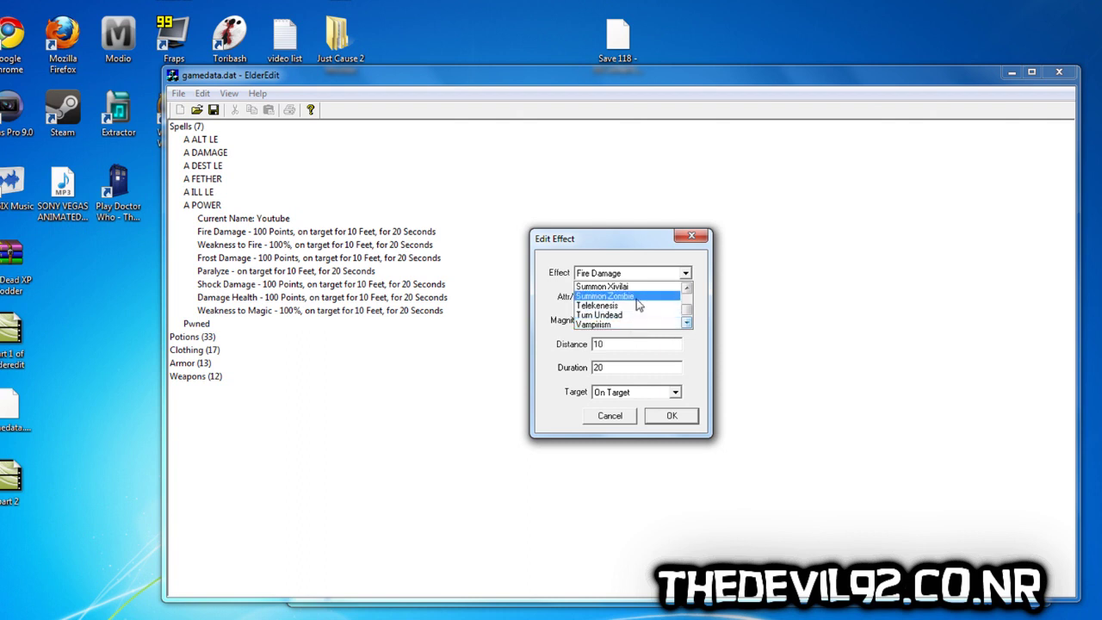
scroll(635, 310, "up", 5)
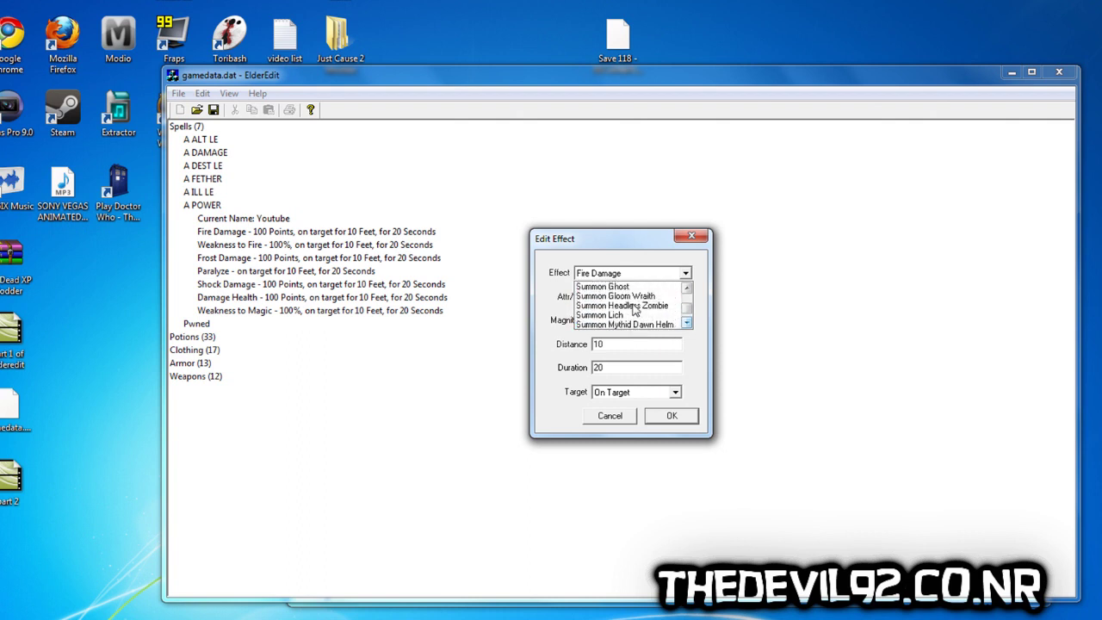
scroll(634, 310, "up", 5)
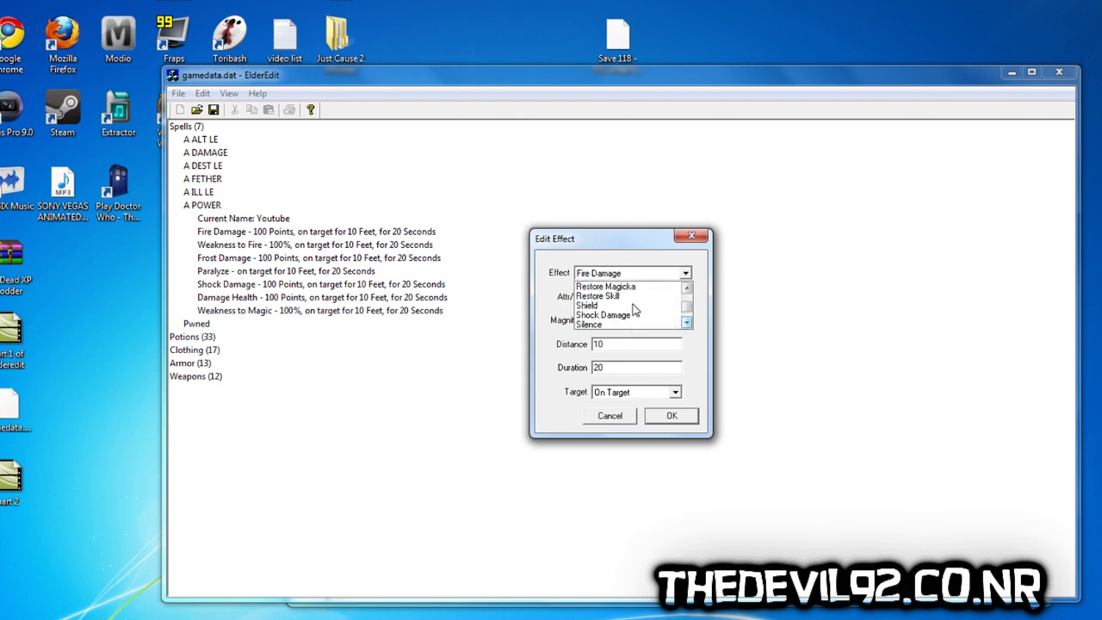
scroll(635, 310, "up", 4)
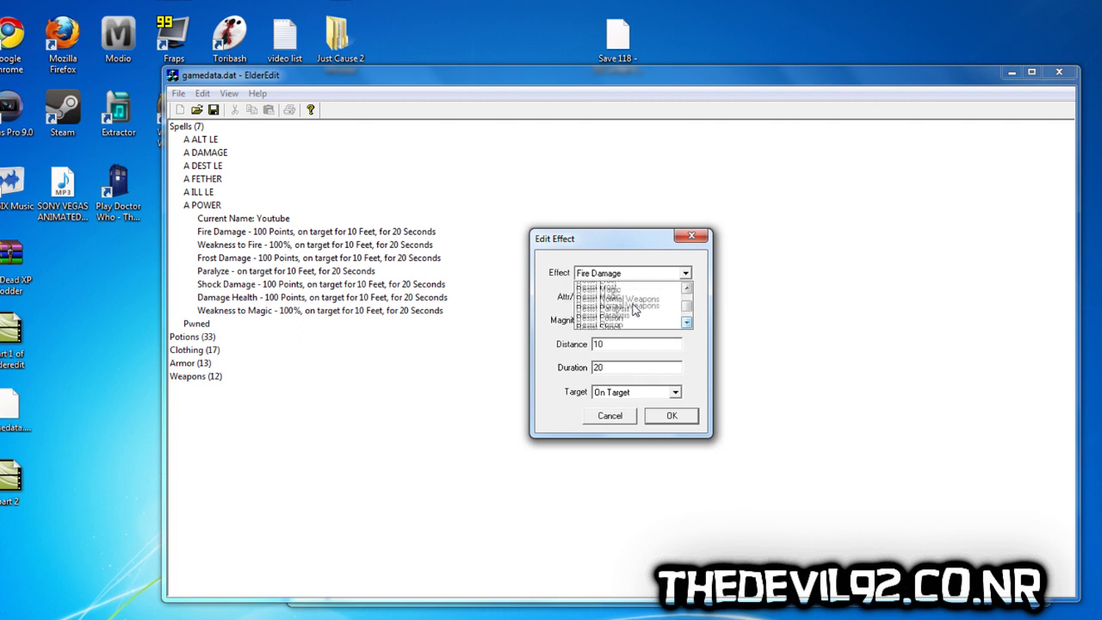
scroll(635, 310, "up", 3)
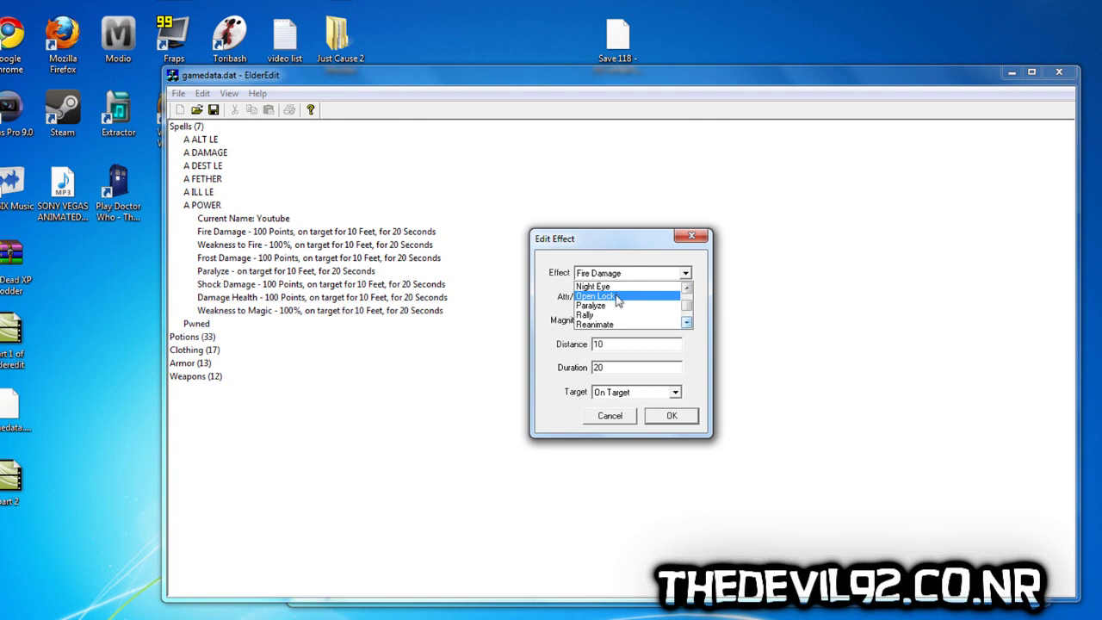
left_click(616, 296)
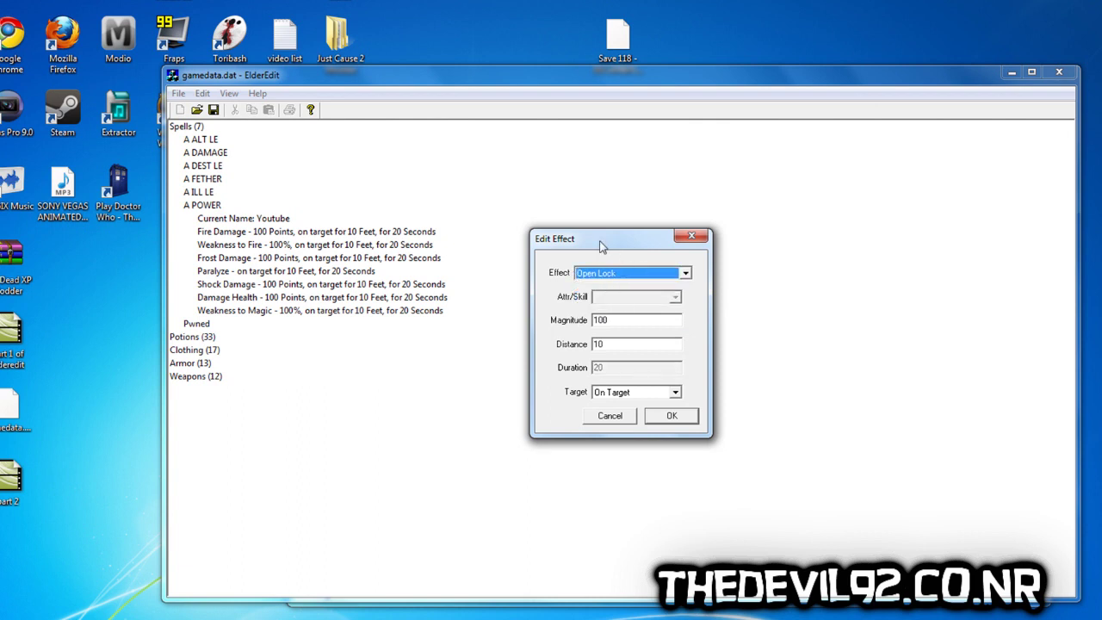
left_click(636, 391)
left_click(549, 299)
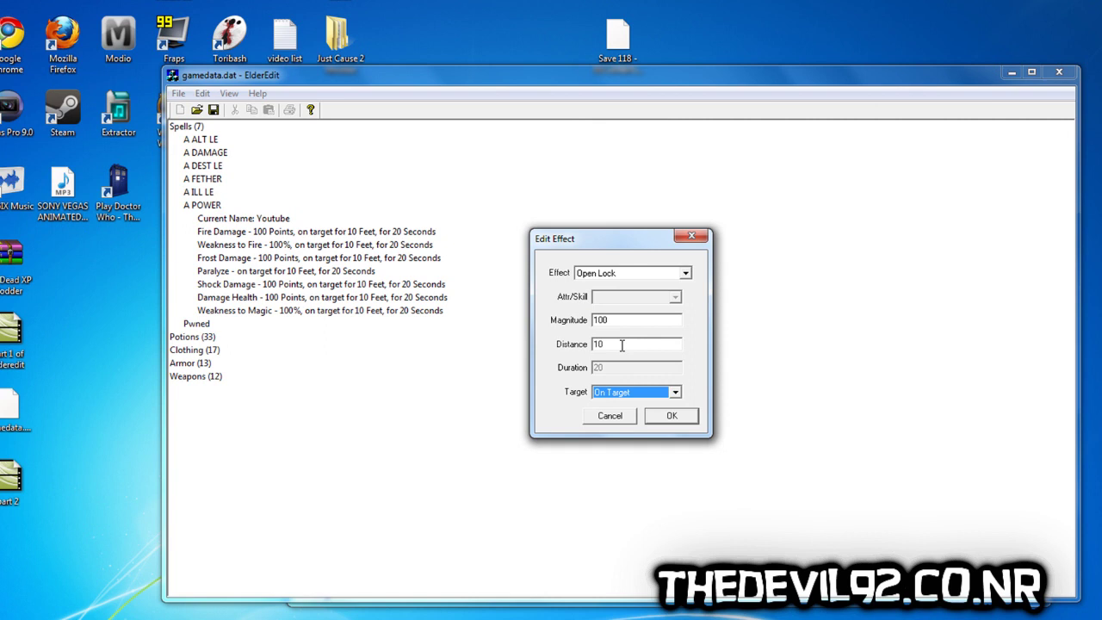
left_click(632, 319)
left_click_drag(632, 320, 593, 329)
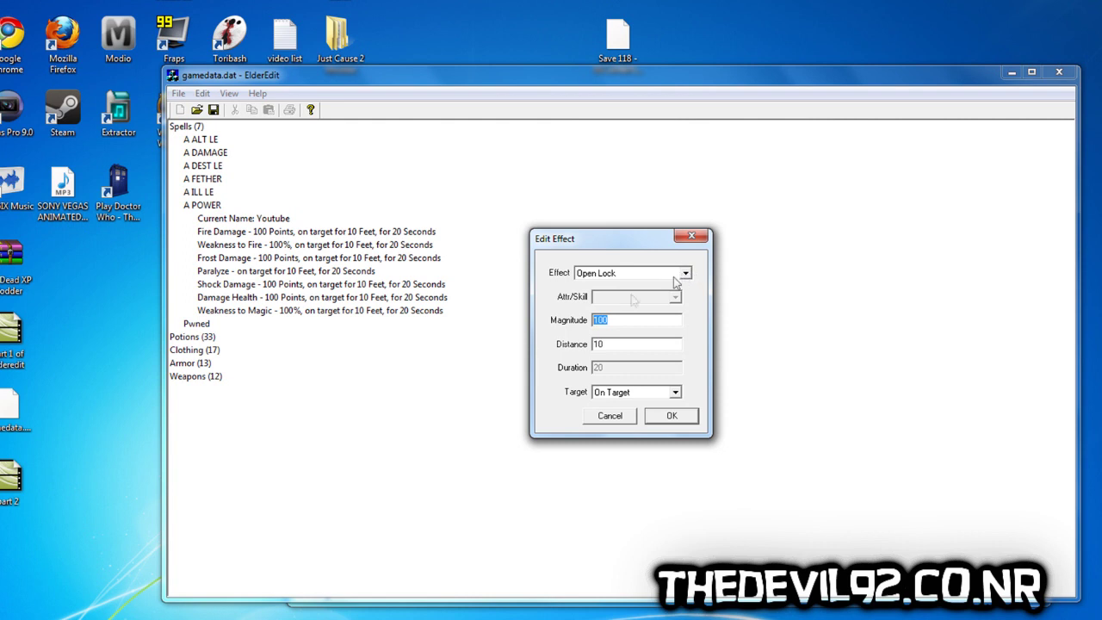
left_click(628, 322)
left_click_drag(615, 319, 577, 319)
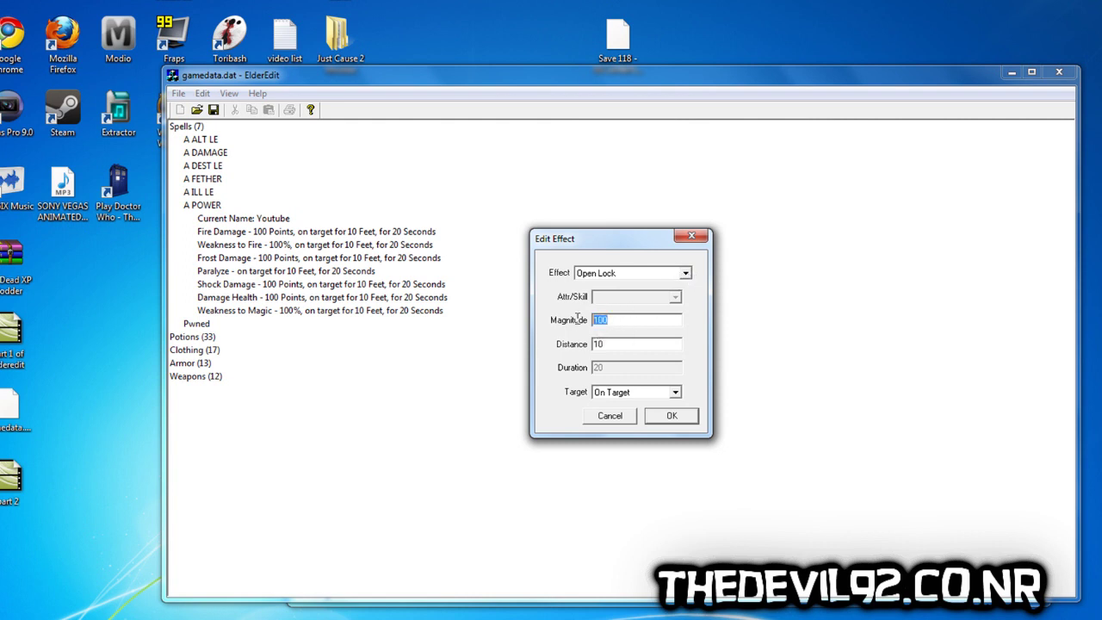
Change the effect to Drain Health with magnitude 999 and target On Target, and apply it to the spell.
left_click(686, 273)
scroll(627, 310, "up", 2)
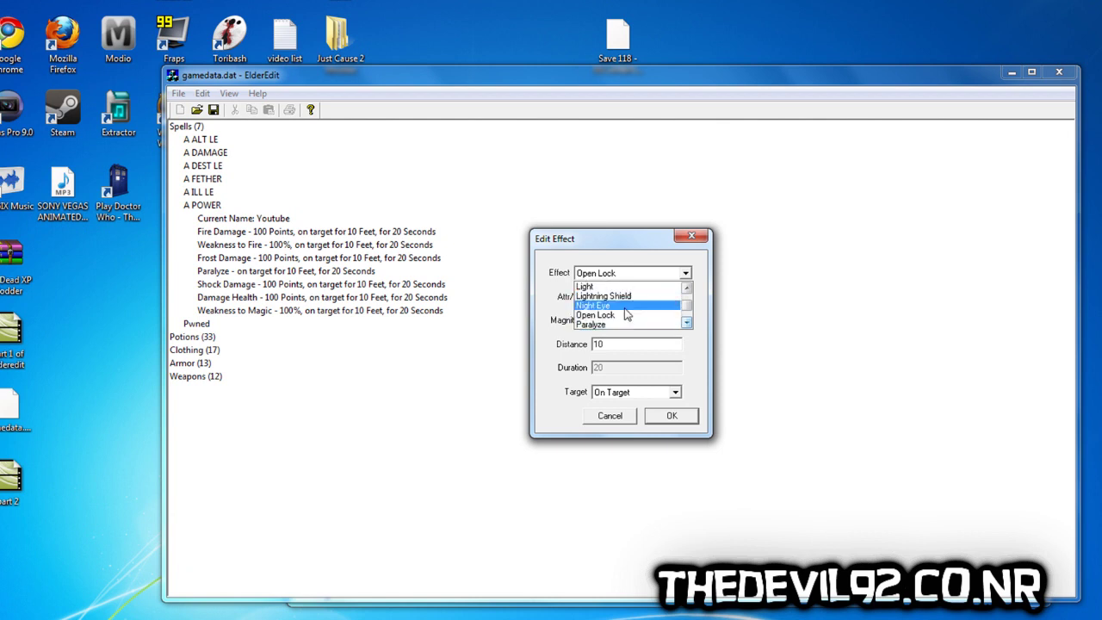
scroll(627, 315, "up", 6)
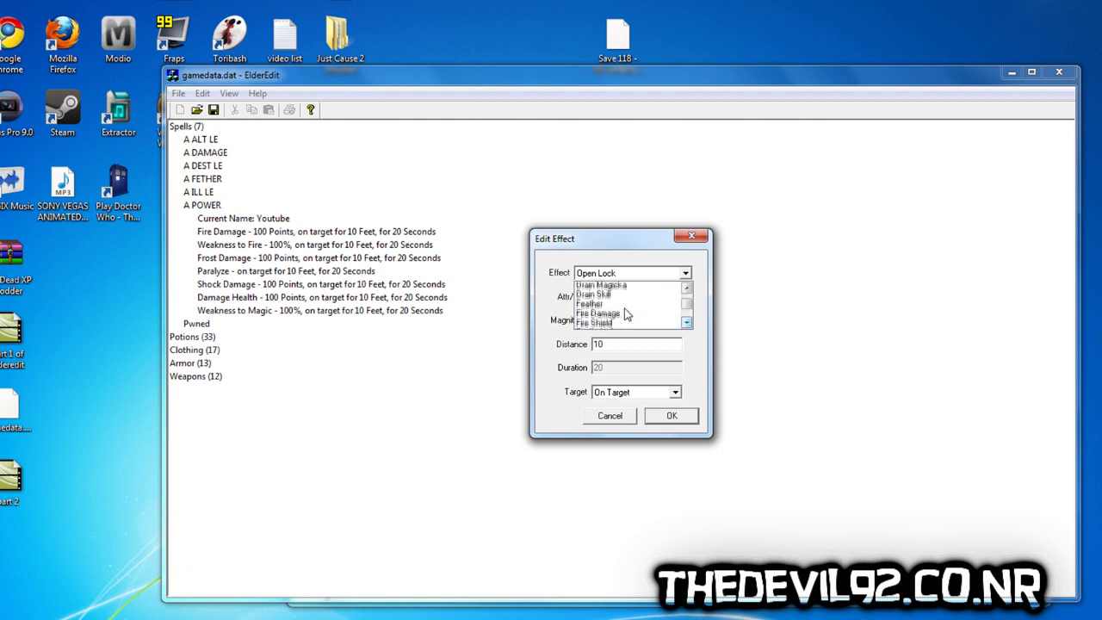
scroll(626, 315, "up", 6)
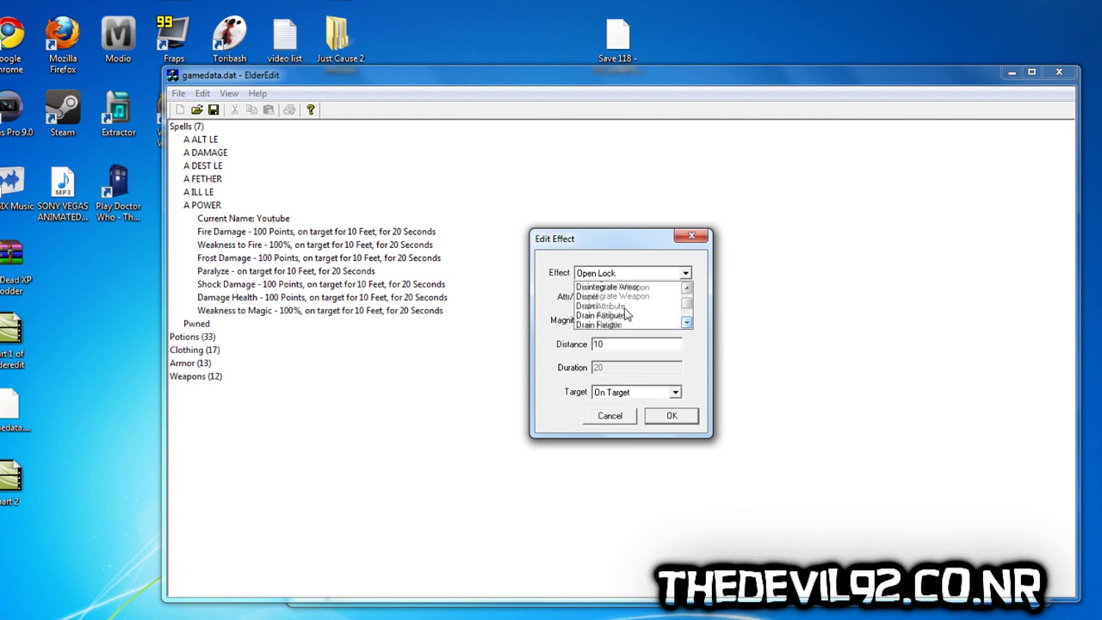
scroll(627, 316, "down", 1)
left_click(623, 315)
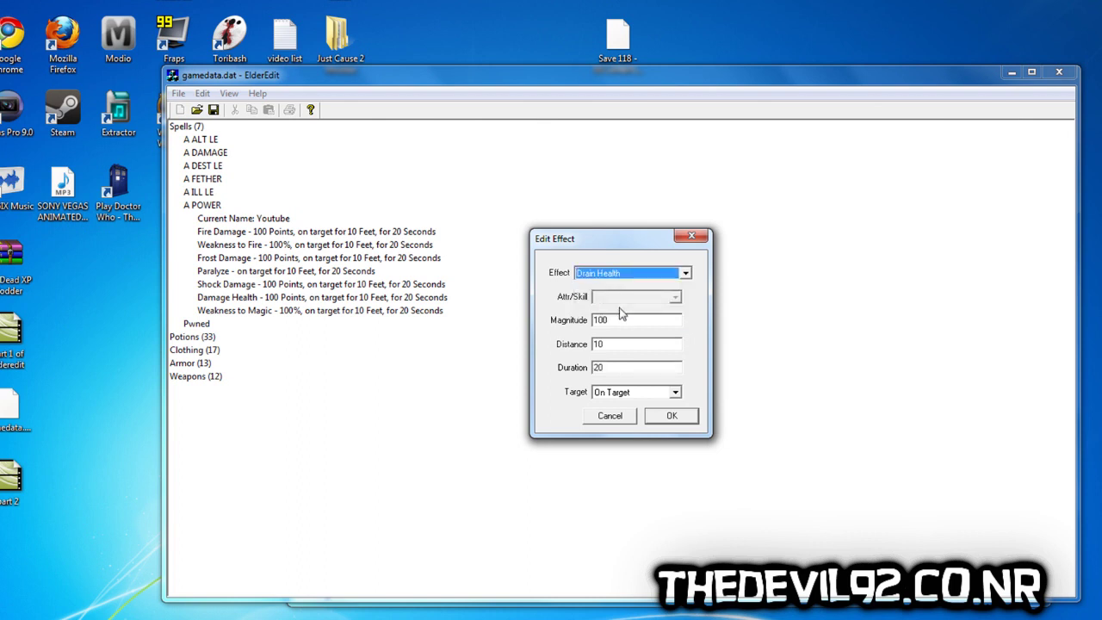
key("Tab")
type("99")
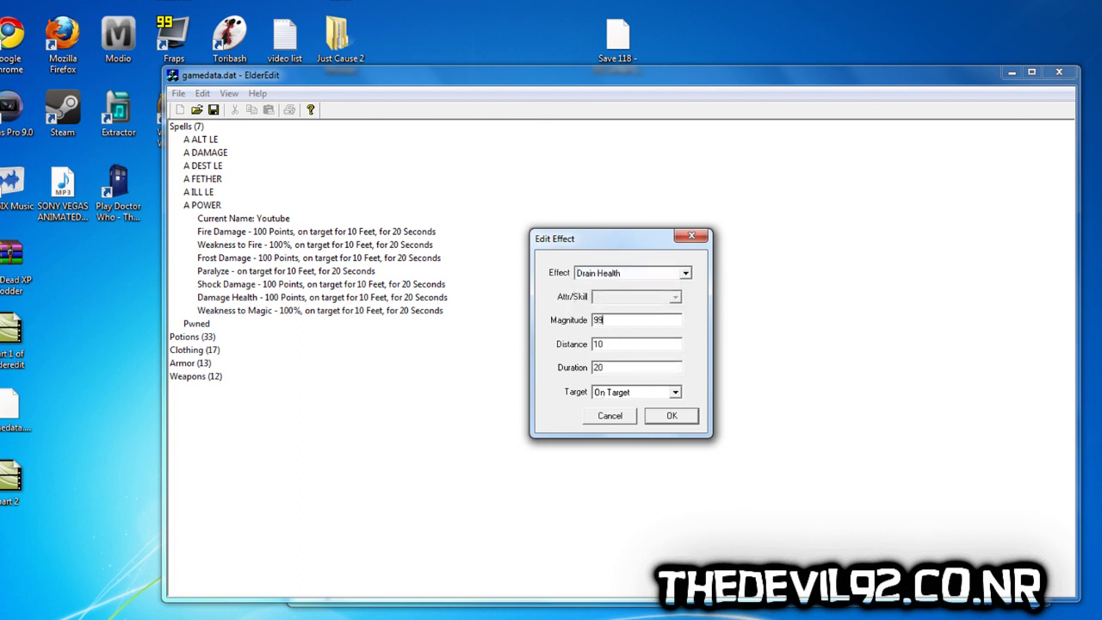
left_click(641, 394)
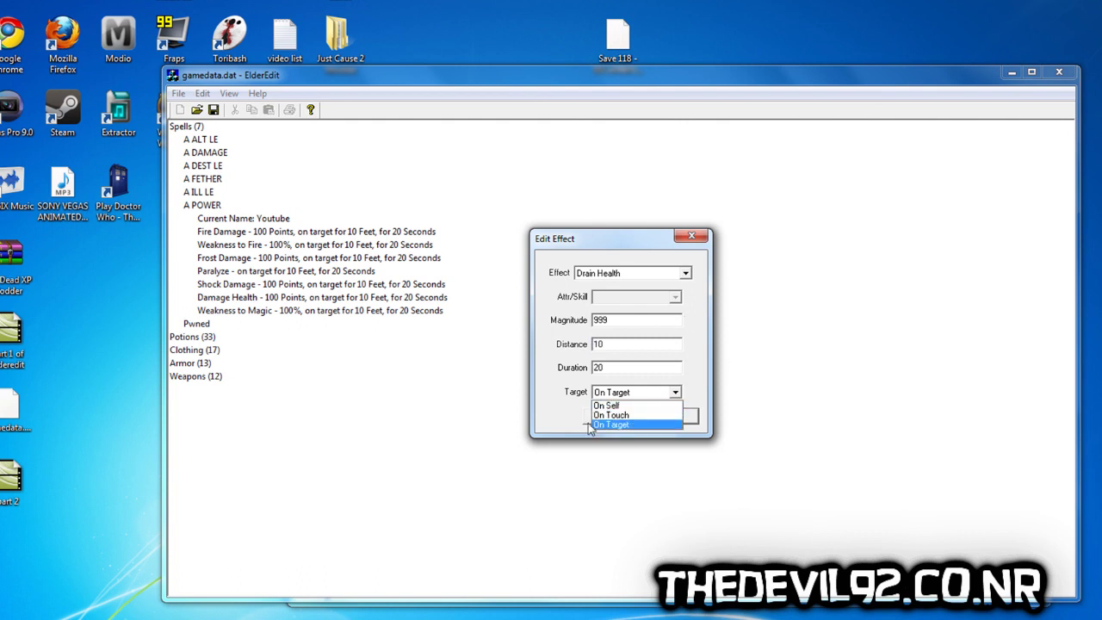
left_click(618, 425)
left_click(670, 416)
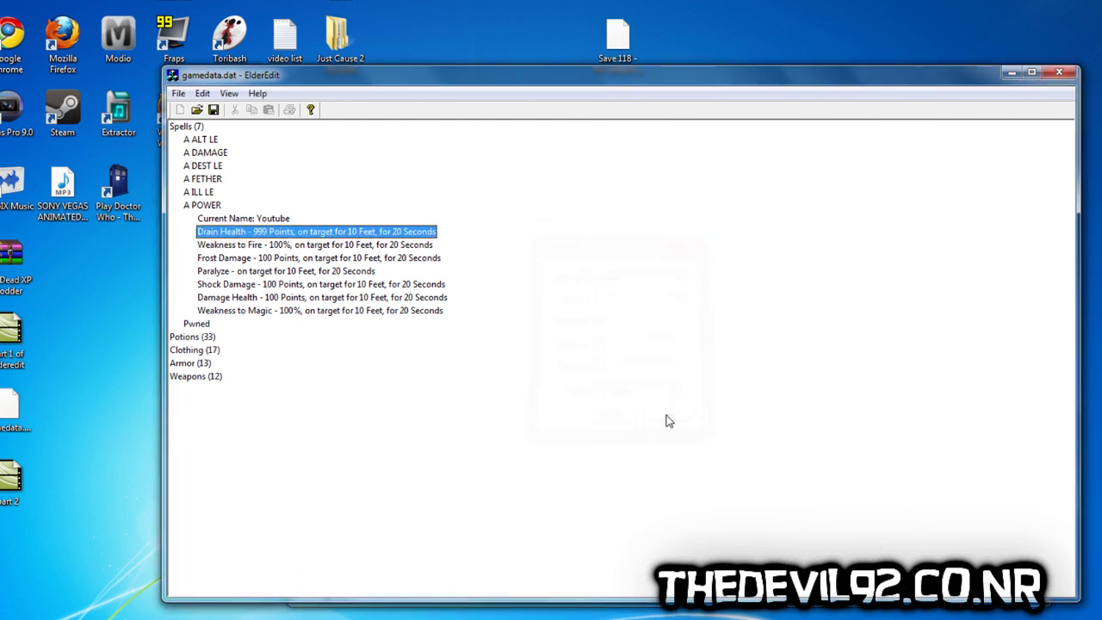
key("Down")
key("Return")
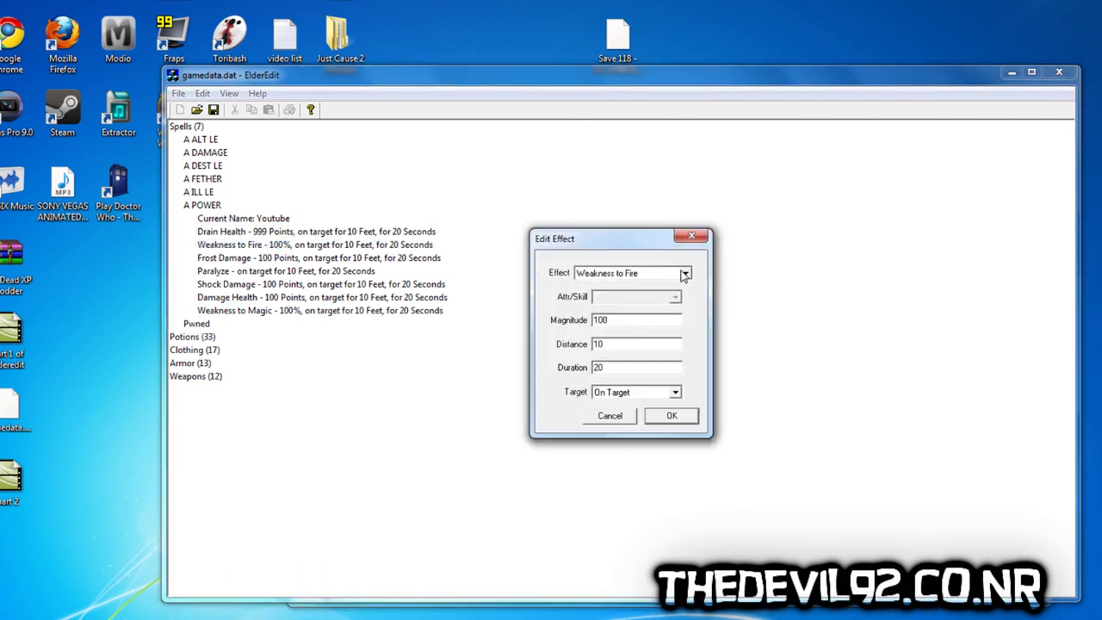
left_click(684, 273)
left_click(704, 242)
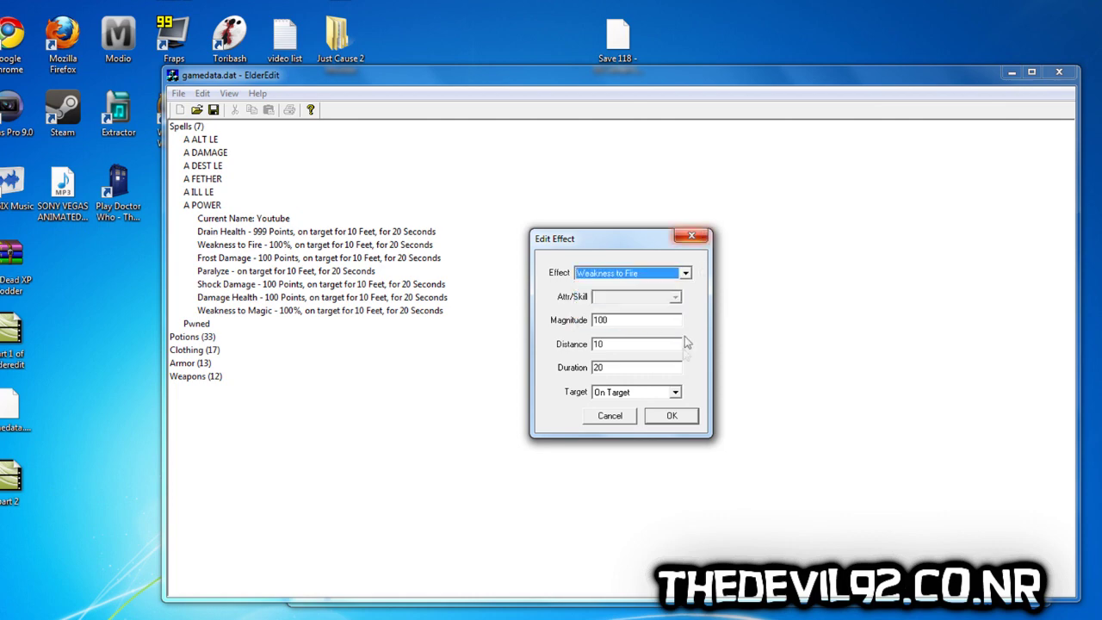
left_click(609, 416)
Collapse the A POWER spell and expand the first Damage Health potion in the Potions category.
double_click(185, 204)
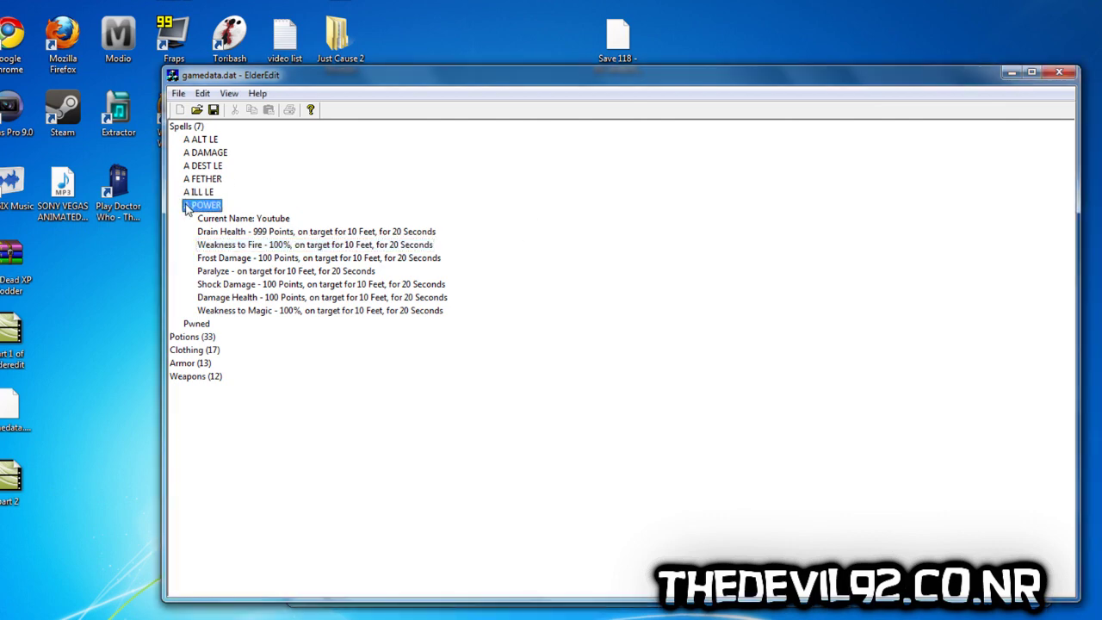
double_click(190, 234)
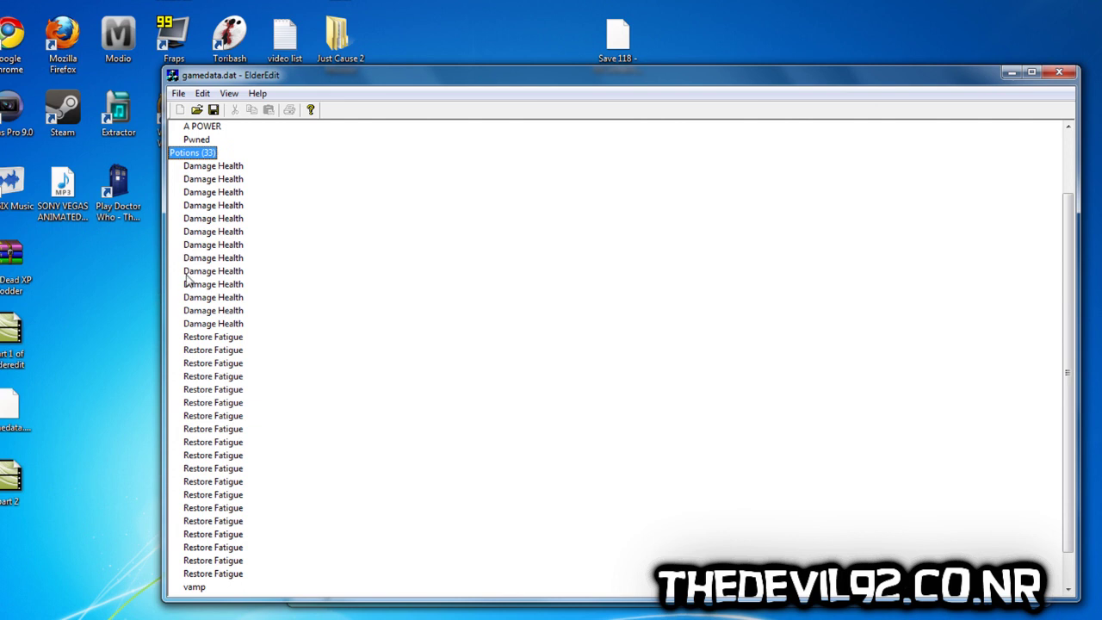
left_click(209, 169)
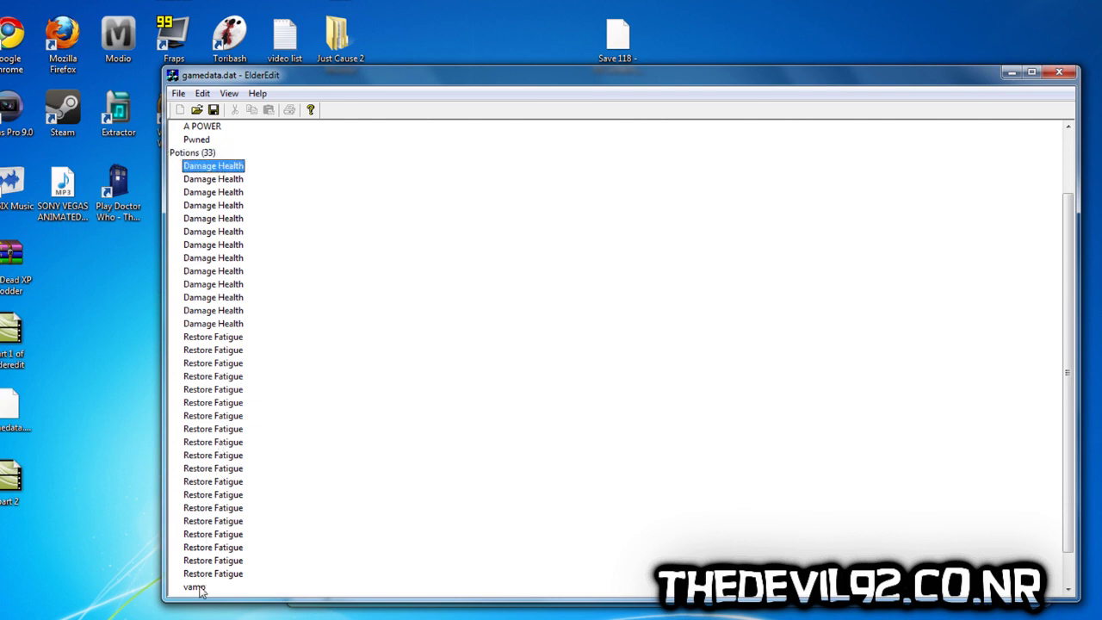
double_click(199, 167)
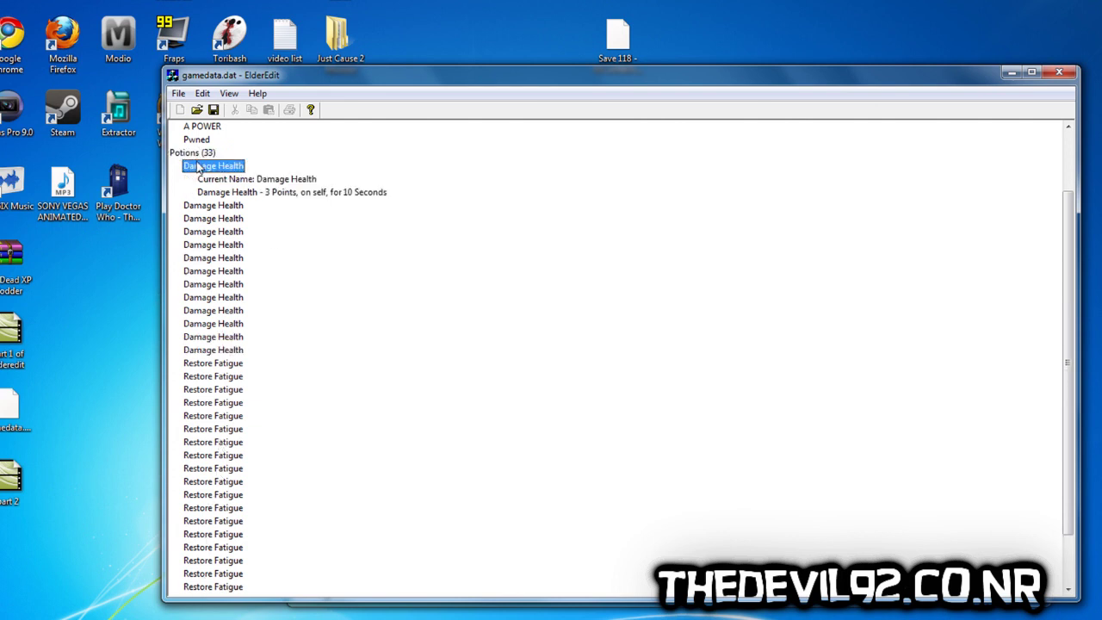
Rename the first Damage Health potion to youtube.
double_click(259, 180)
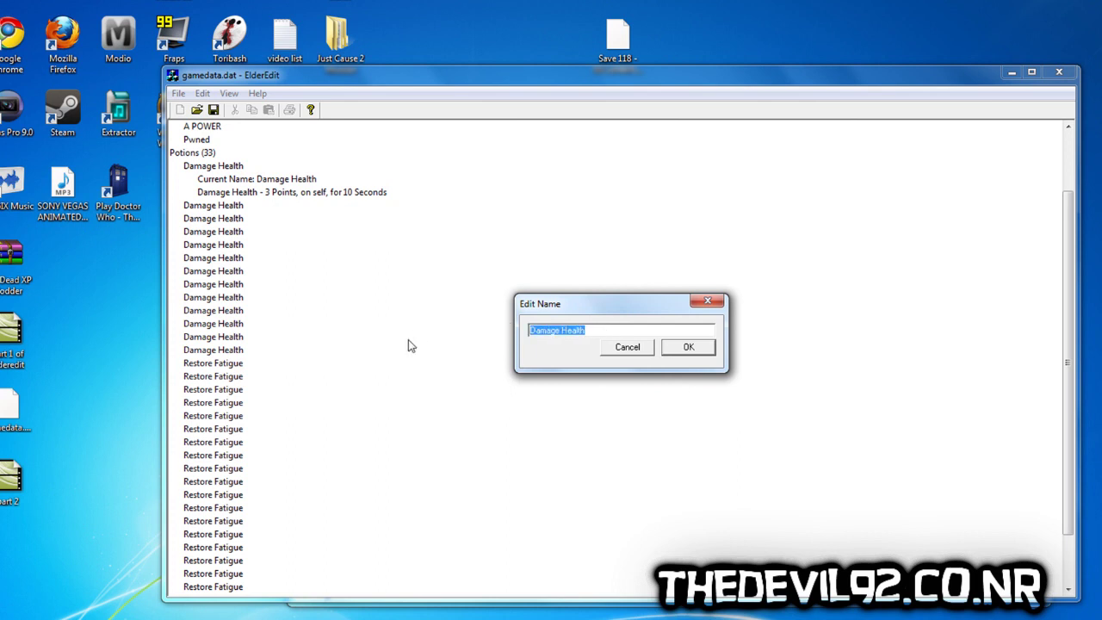
type("youtube")
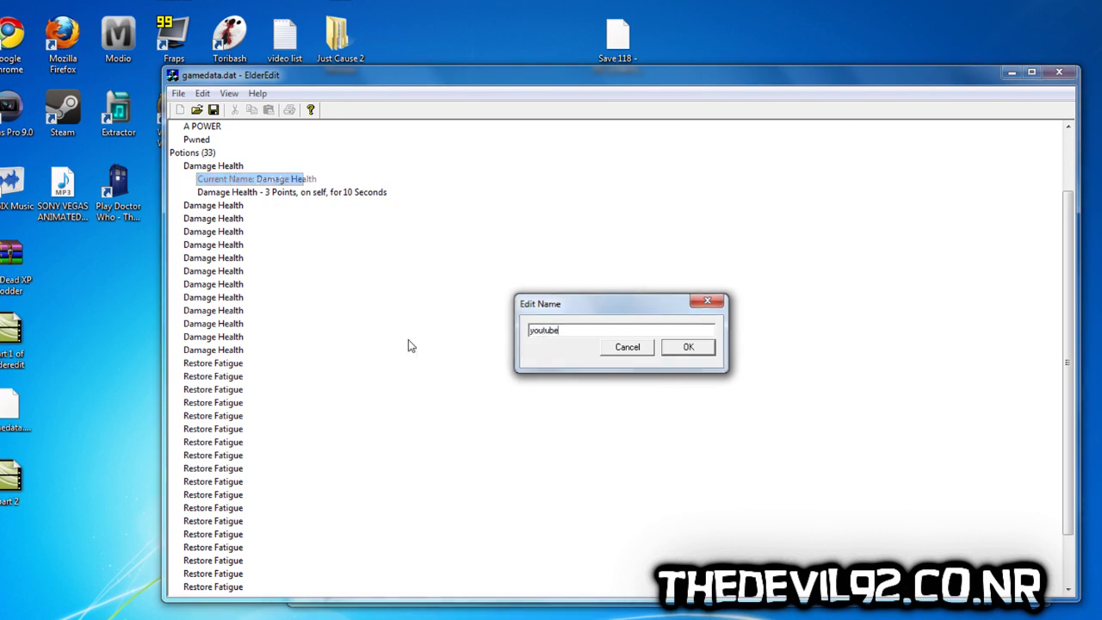
key("Return")
Browse the effects available for the youtube potion and choose Vampirism in place of Damage Health.
double_click(344, 192)
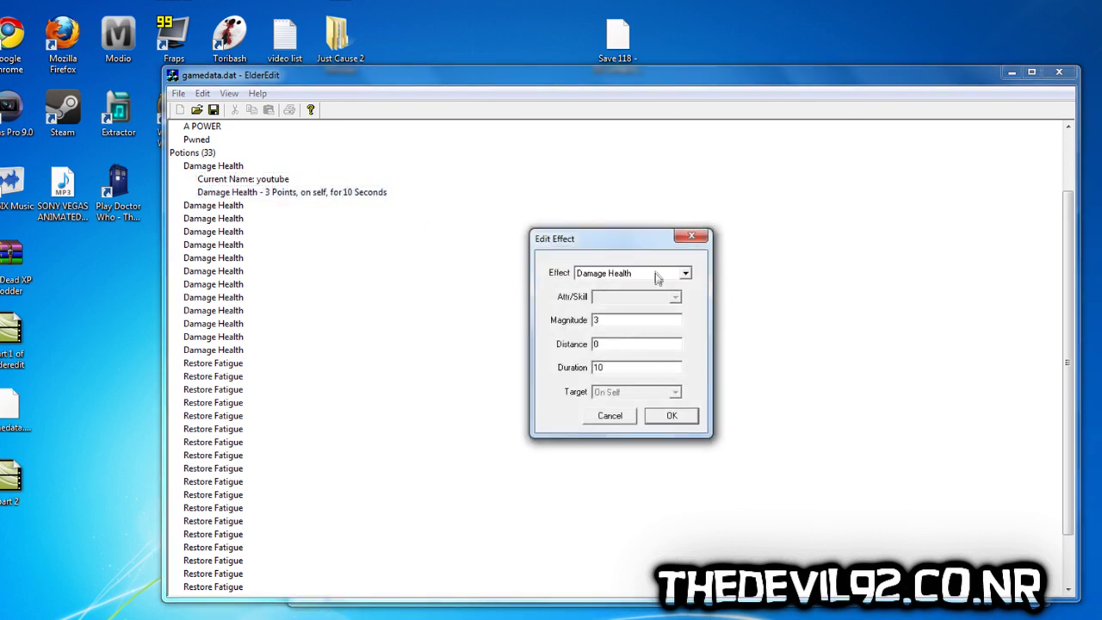
left_click(685, 273)
scroll(624, 319, "down", 3)
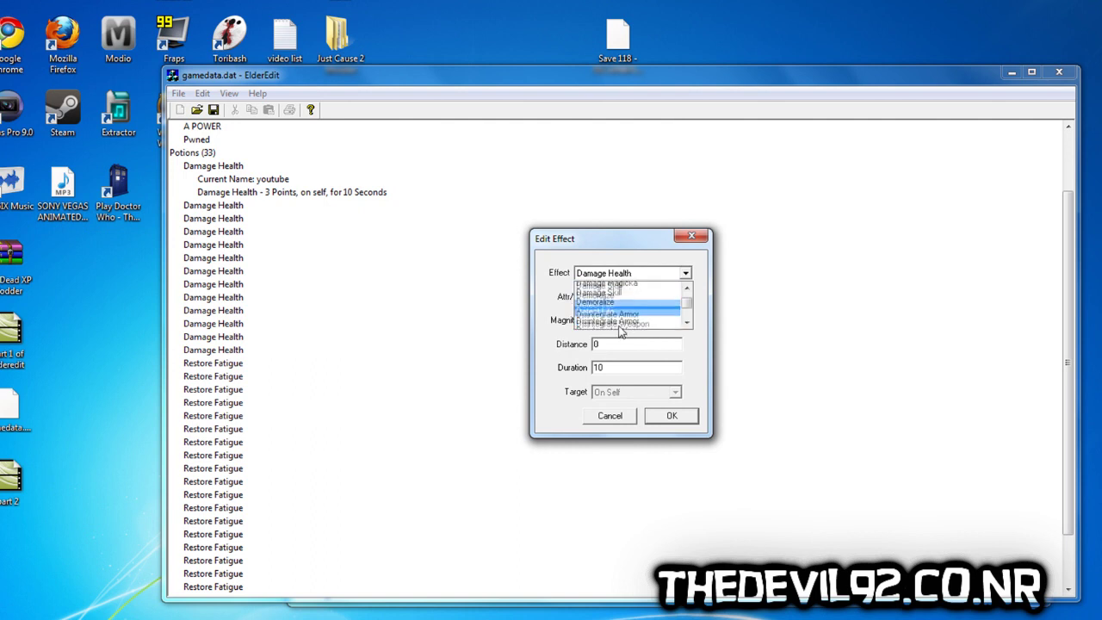
scroll(625, 325, "down", 1)
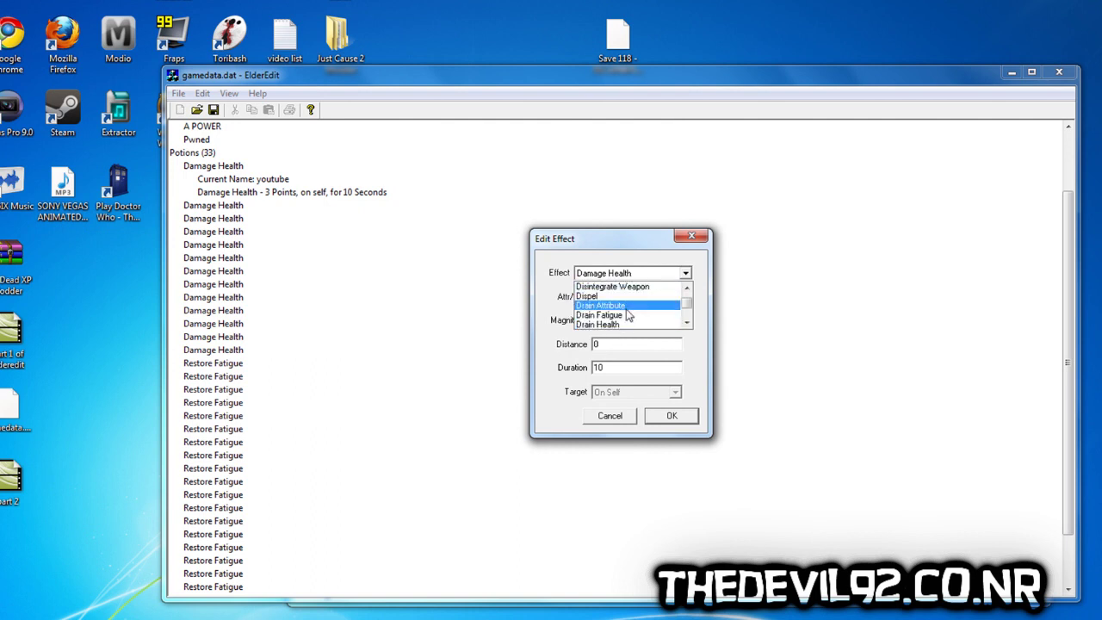
scroll(628, 315, "down", 8)
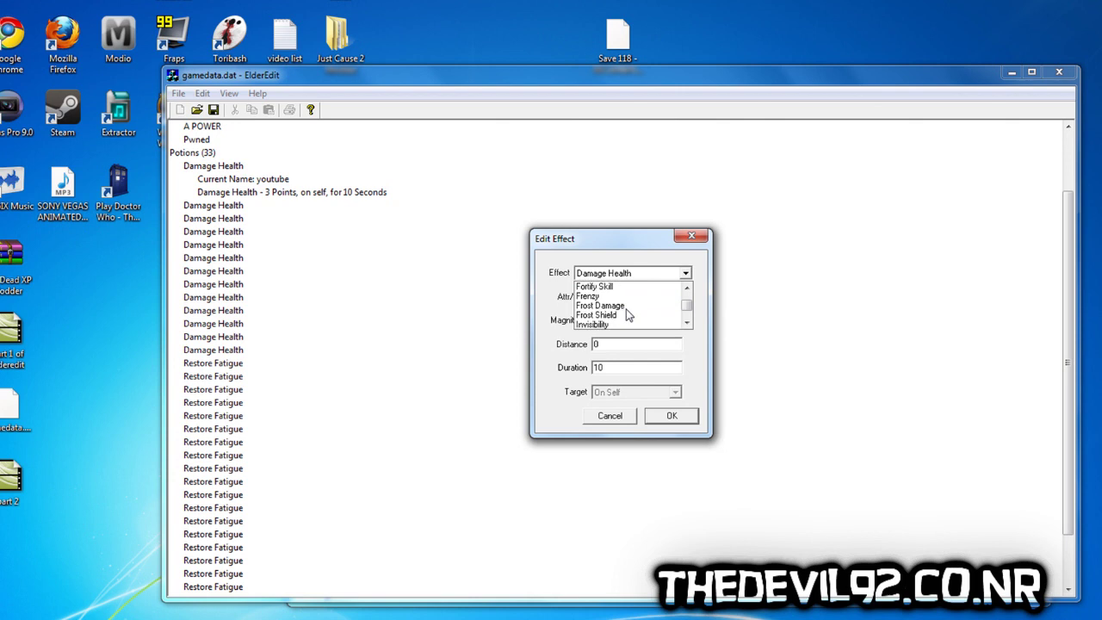
scroll(626, 312, "down", 8)
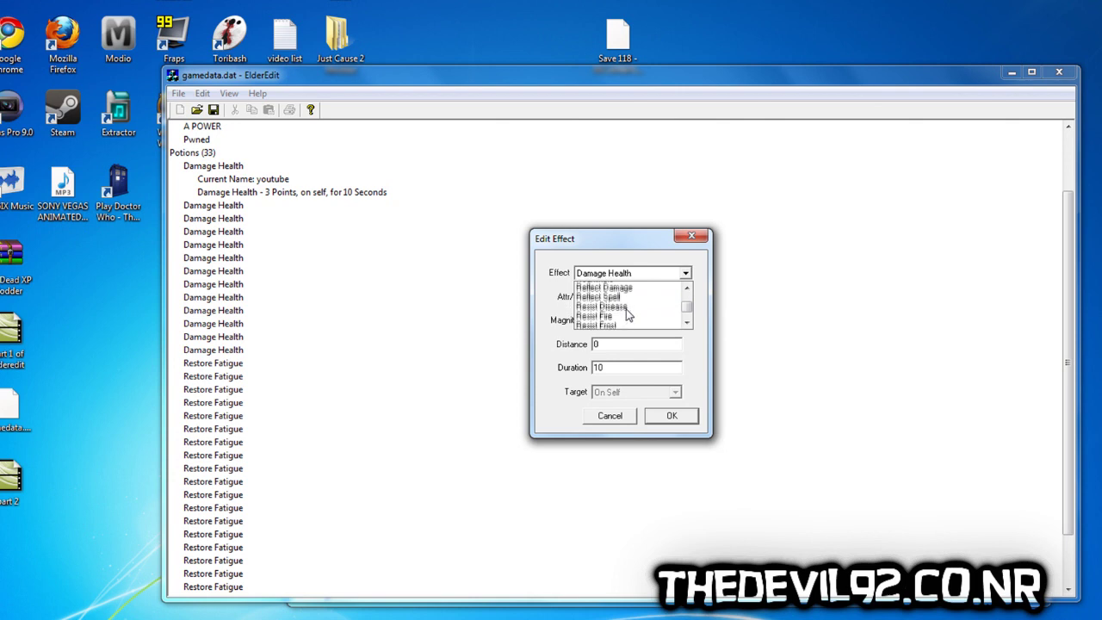
scroll(626, 313, "down", 8)
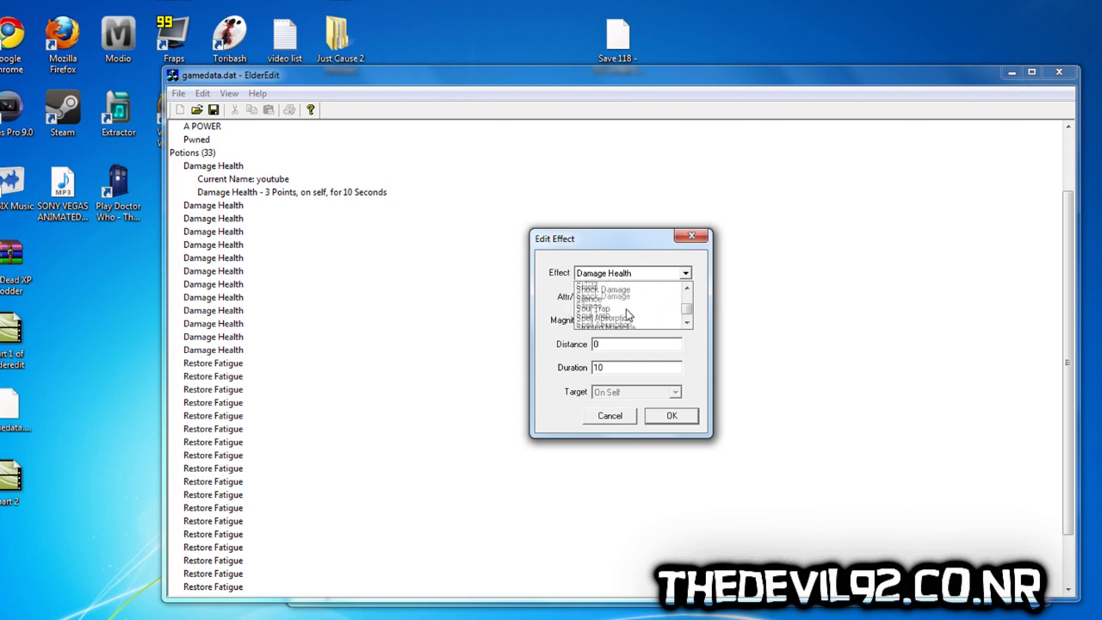
scroll(626, 309, "down", 5)
scroll(626, 309, "up", 2)
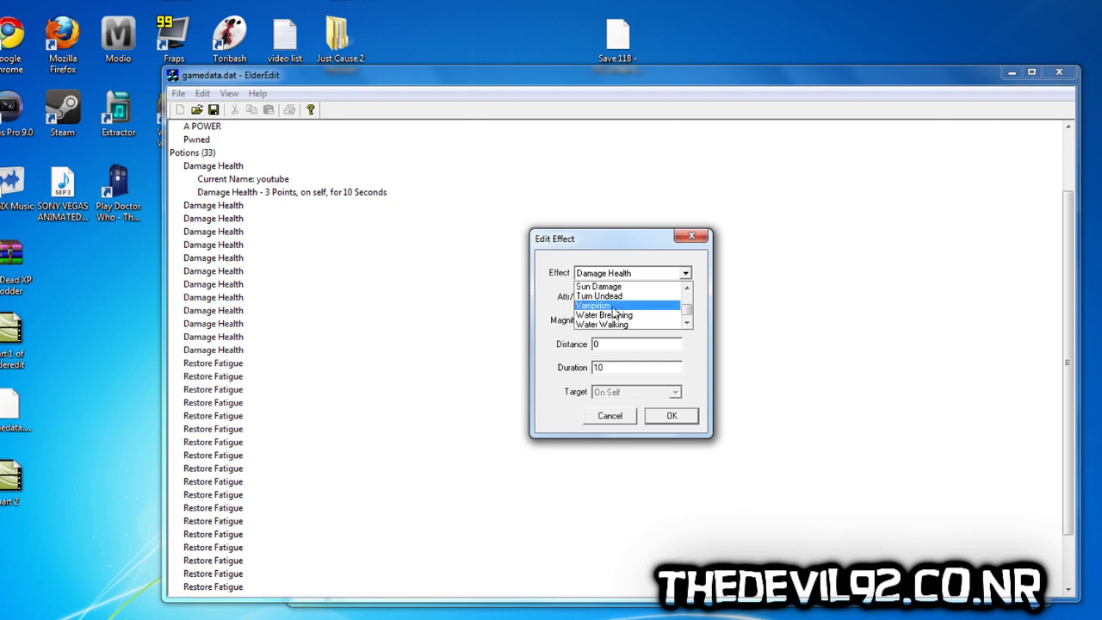
left_click(615, 306)
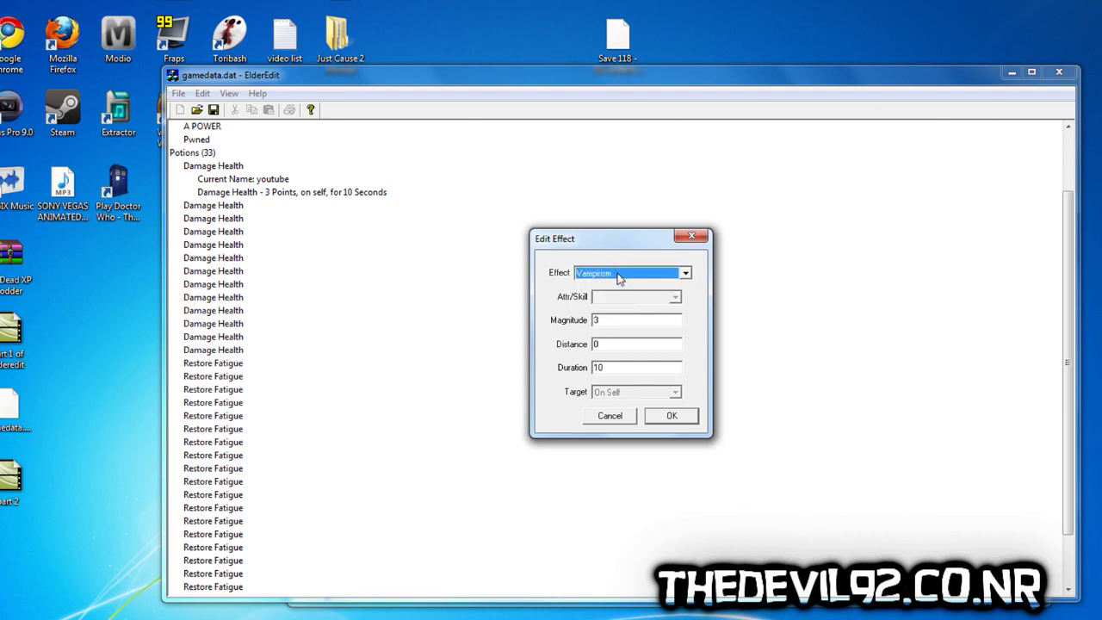
Check the remaining effects after Vampirism, apply Vampirism to the potion and collapse the Potions category.
left_click(686, 273)
scroll(641, 308, "down", 3)
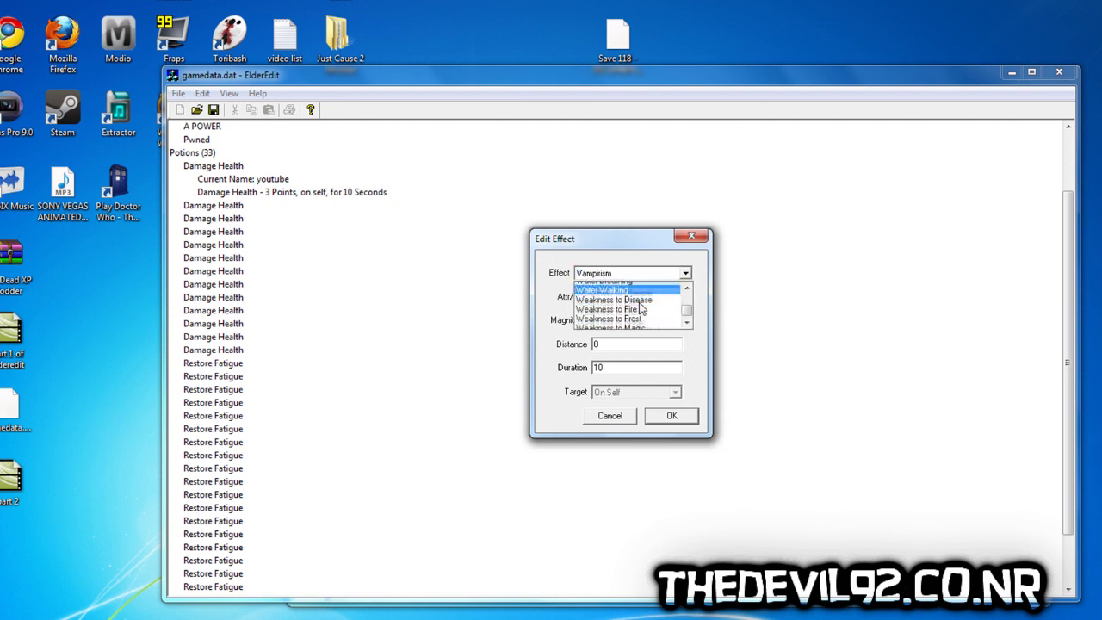
scroll(640, 308, "down", 1)
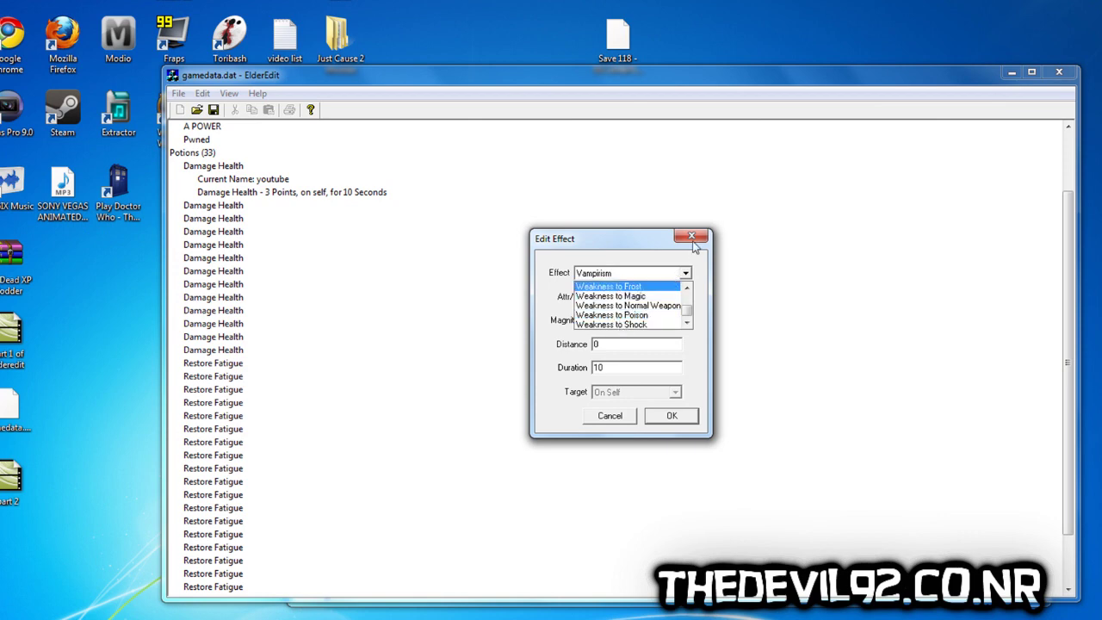
left_click(669, 418)
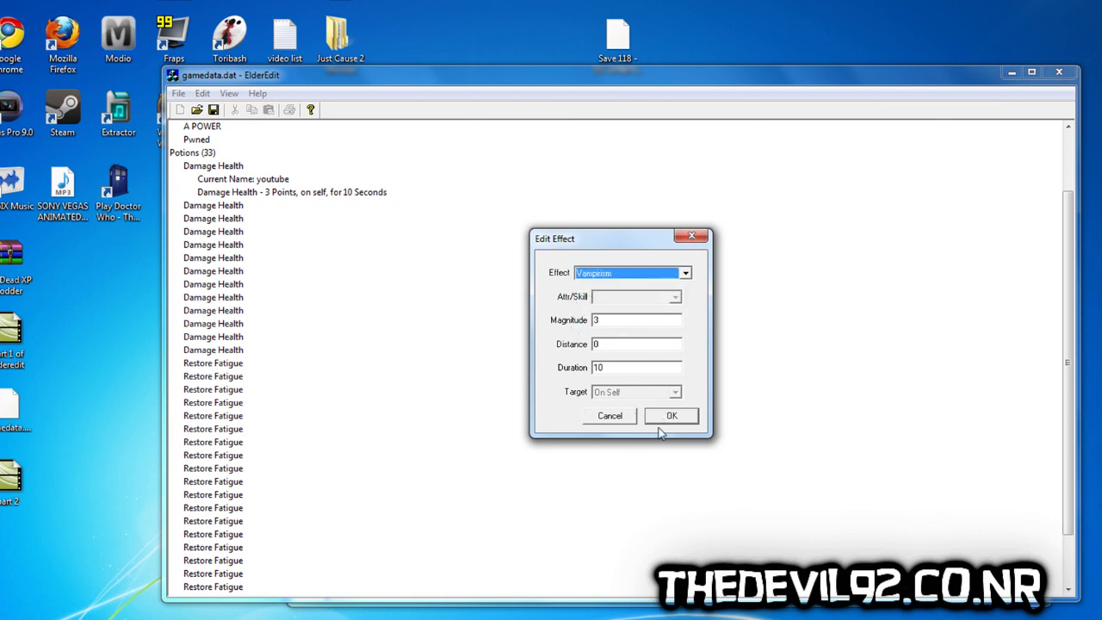
left_click(660, 420)
double_click(191, 152)
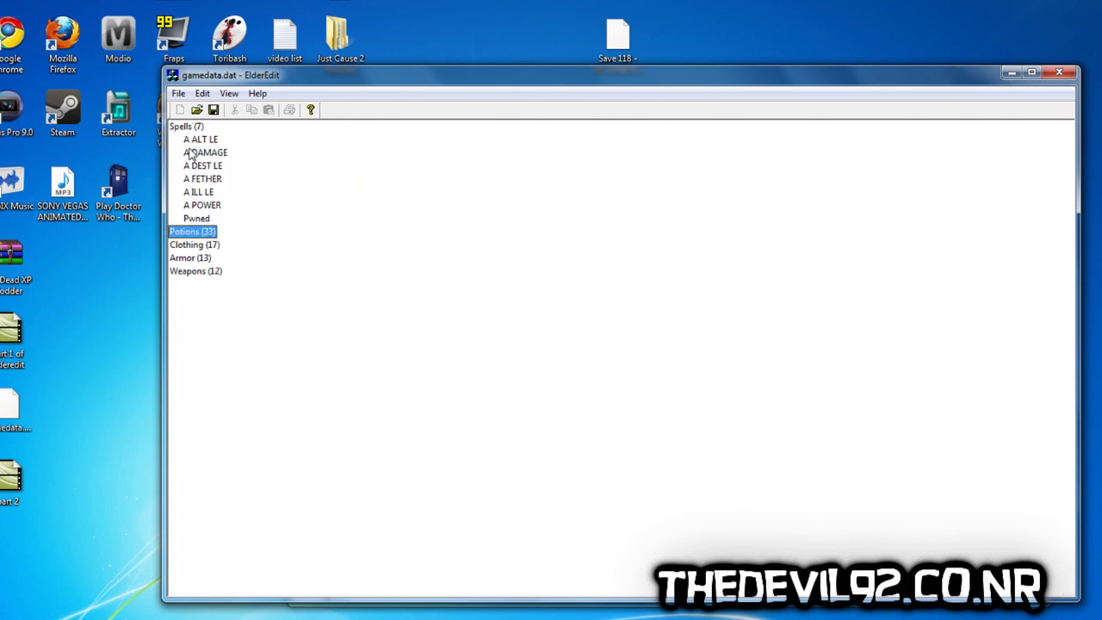
Expand the Light Of The Dark weapon in the Weapons category and review its weapon charge.
double_click(191, 272)
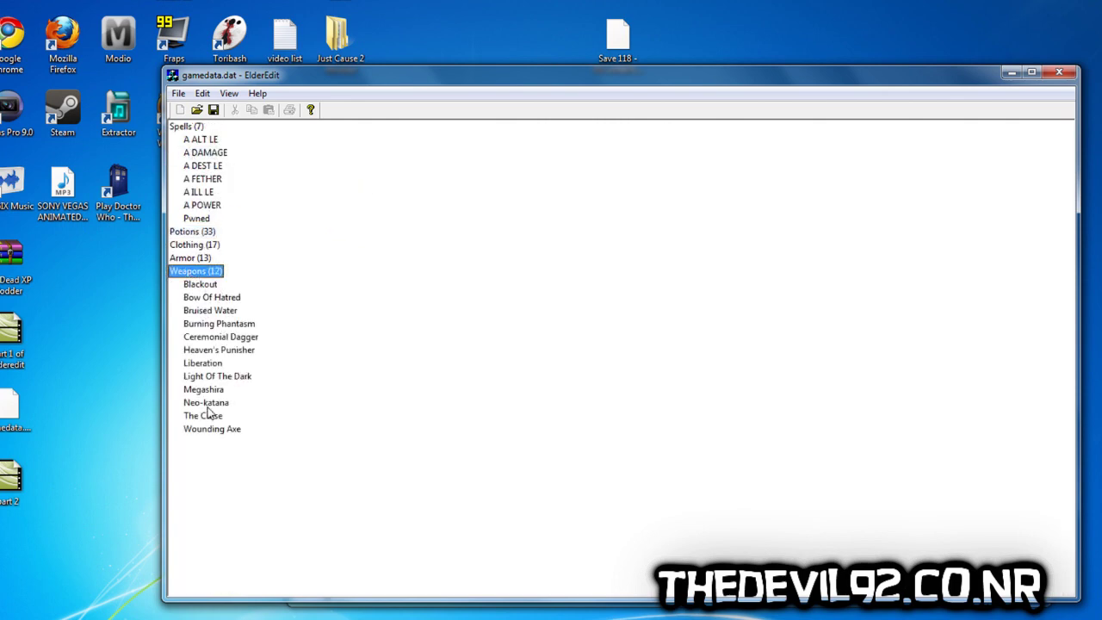
double_click(217, 379)
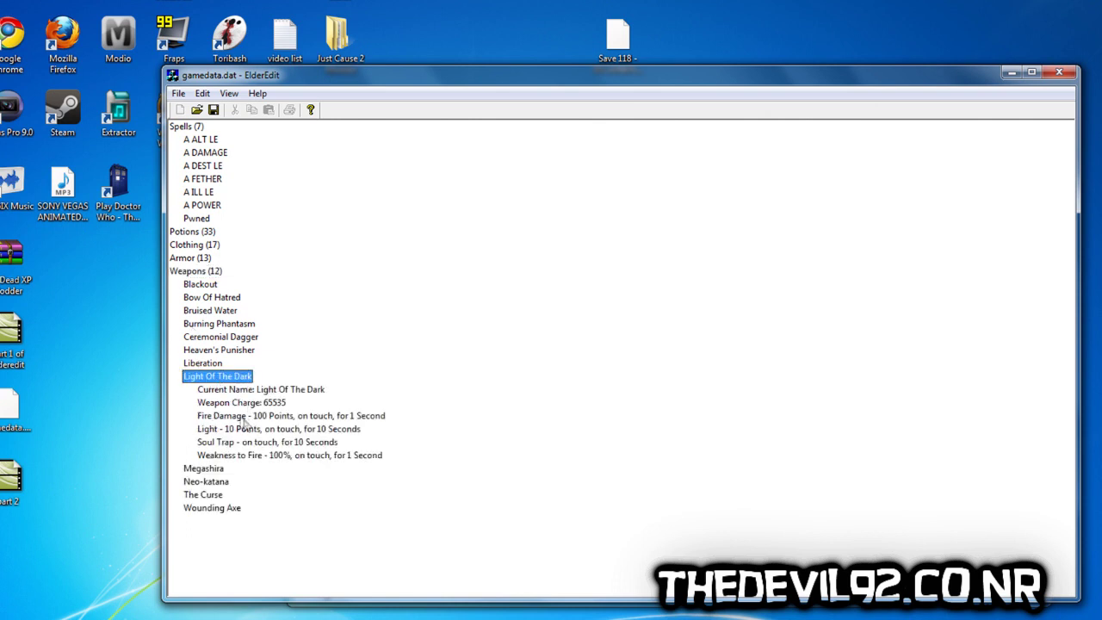
double_click(243, 403)
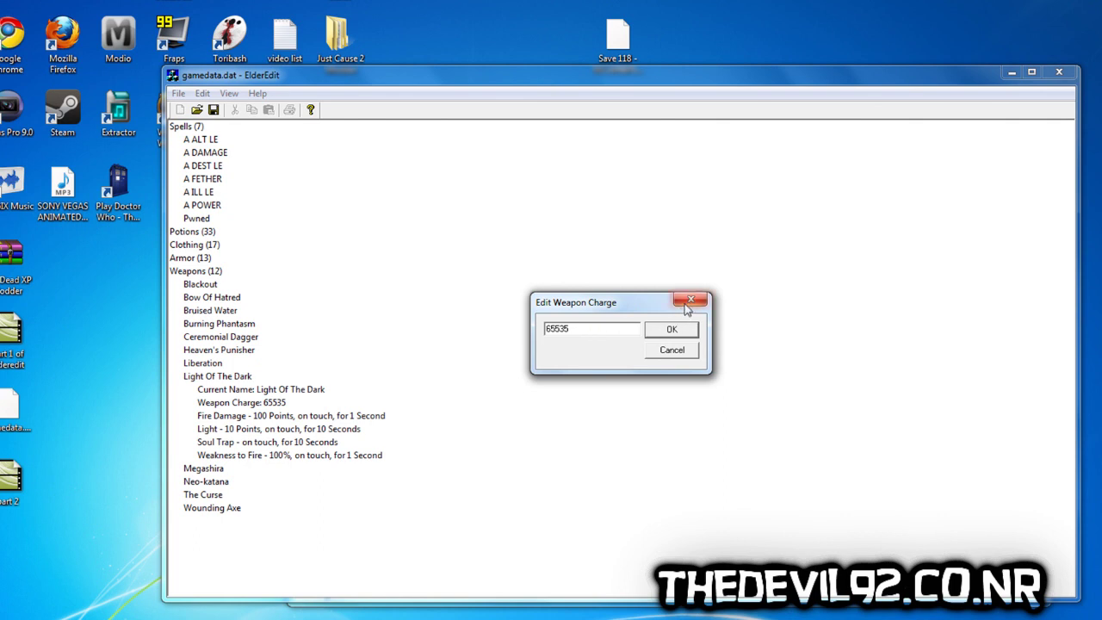
left_click(665, 328)
Look through the effects that could replace Soul Trap on Light Of The Dark, and close the effect editor without changes.
double_click(252, 443)
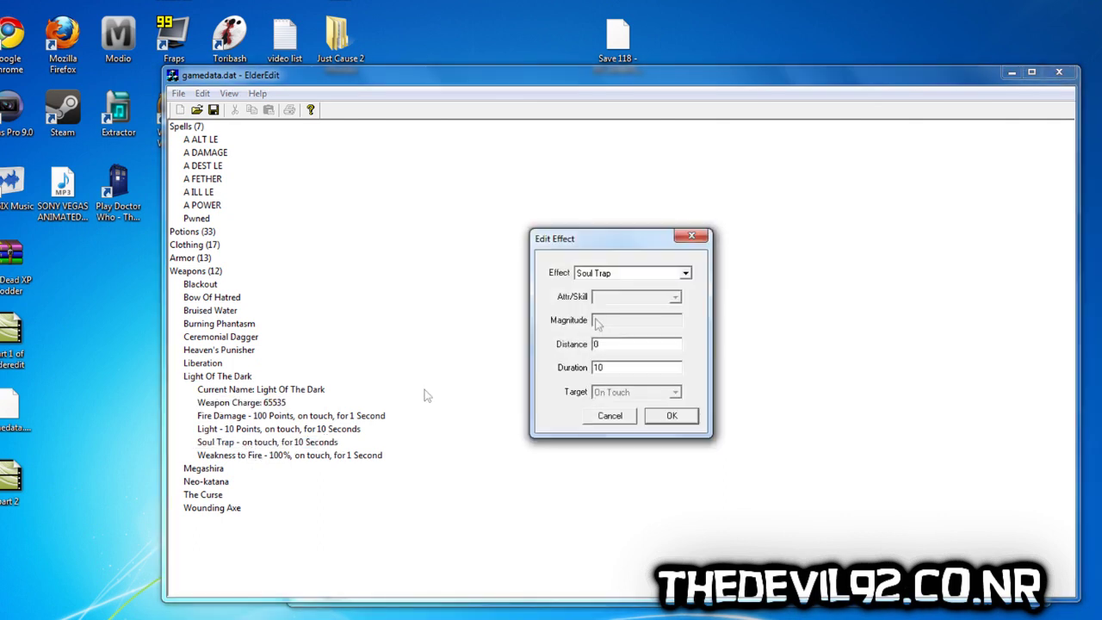
left_click(686, 274)
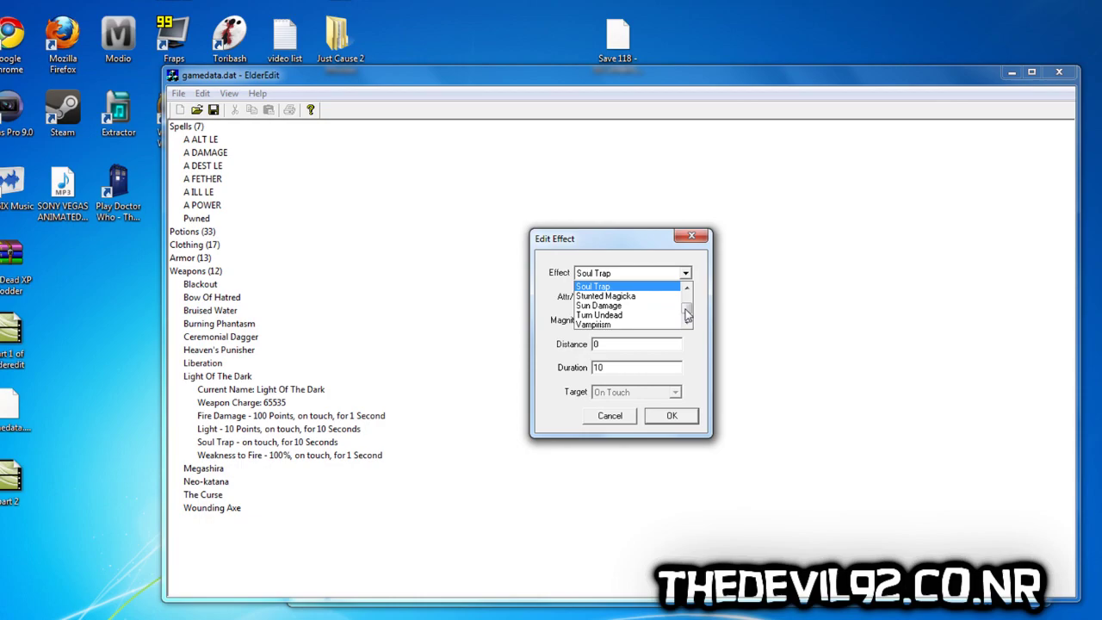
scroll(688, 315, "up", 20)
scroll(688, 303, "down", 5)
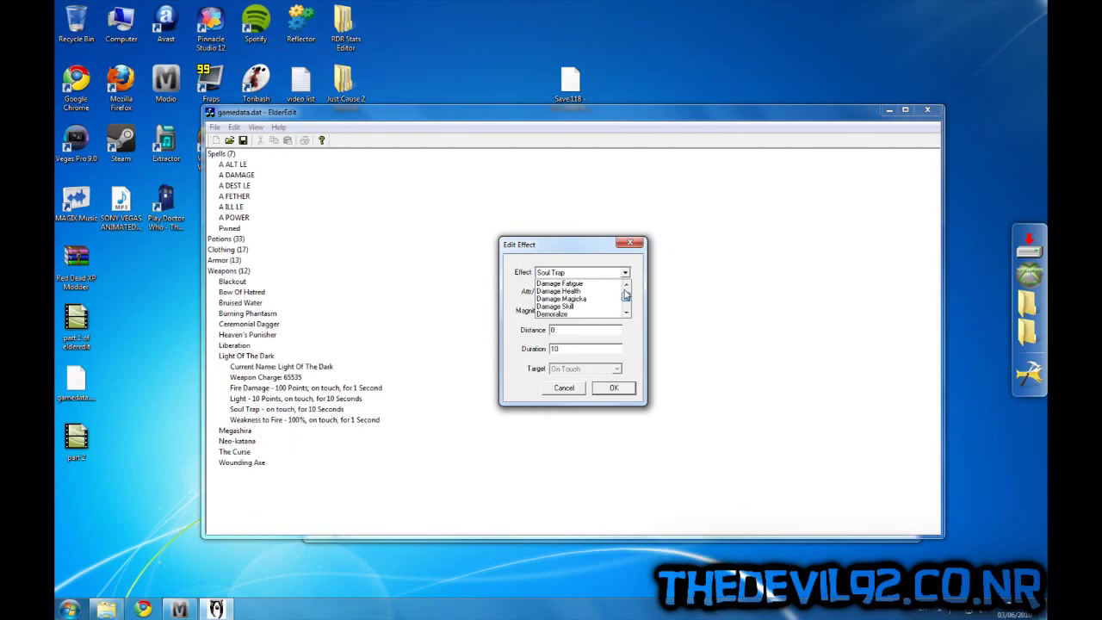
scroll(626, 295, "up", 10)
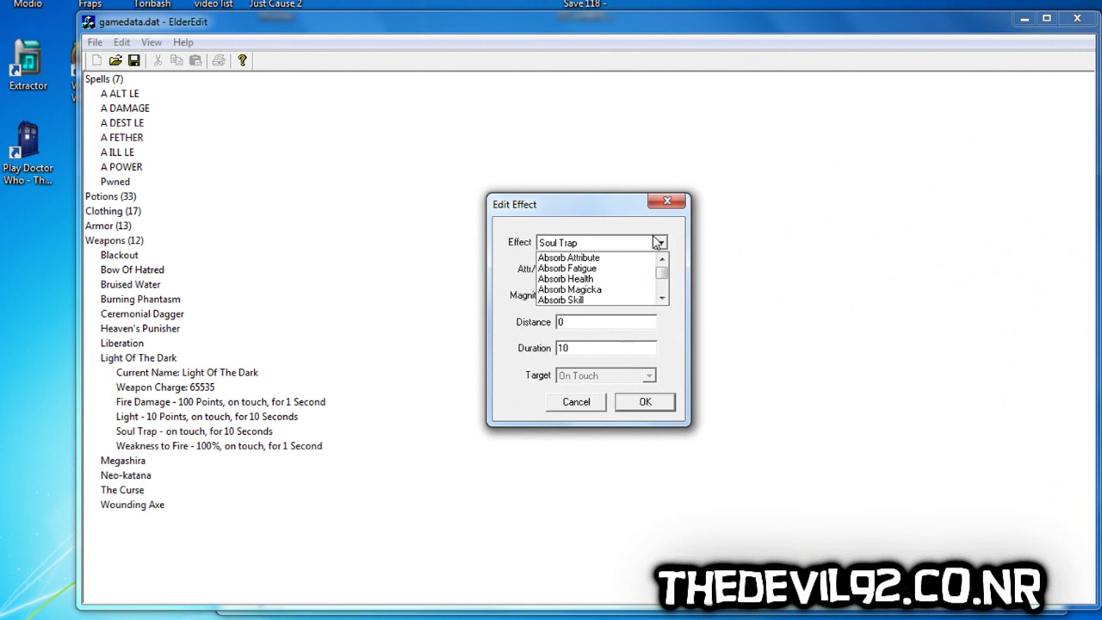
left_click(668, 202)
left_click(668, 202)
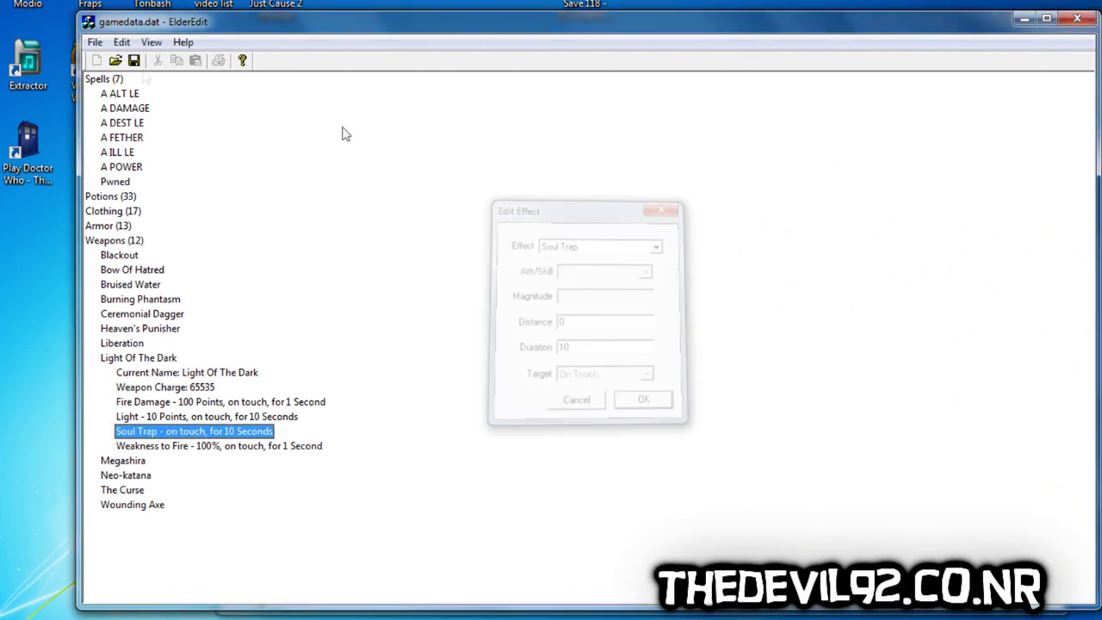
Save the edited gamedata.dat and close ElderEdit and its folder window.
left_click(95, 42)
left_click(114, 79)
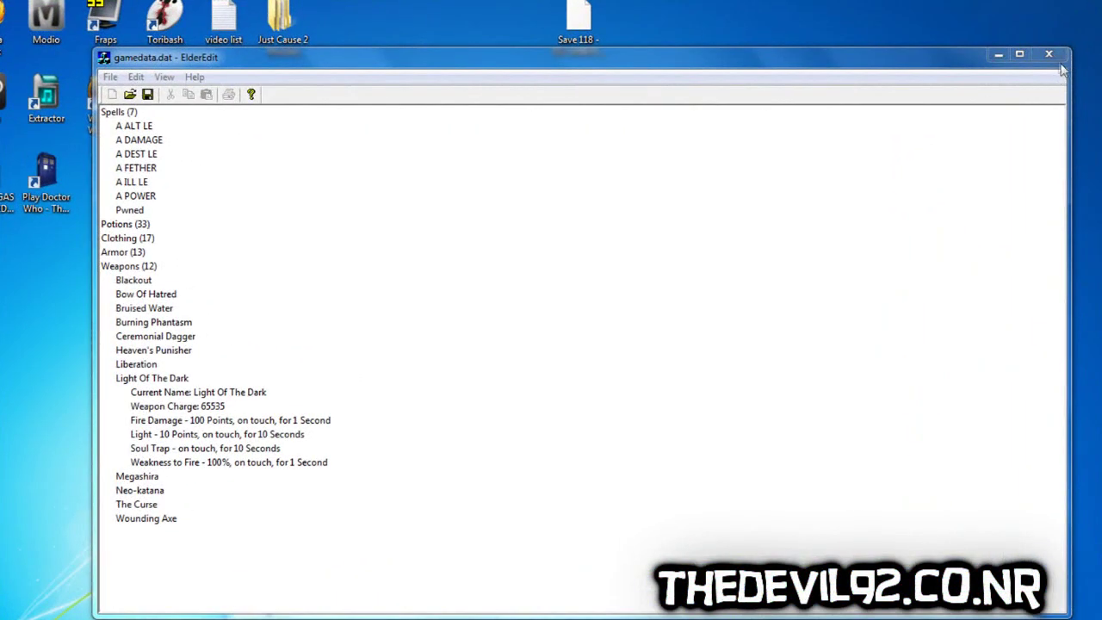
left_click(1050, 54)
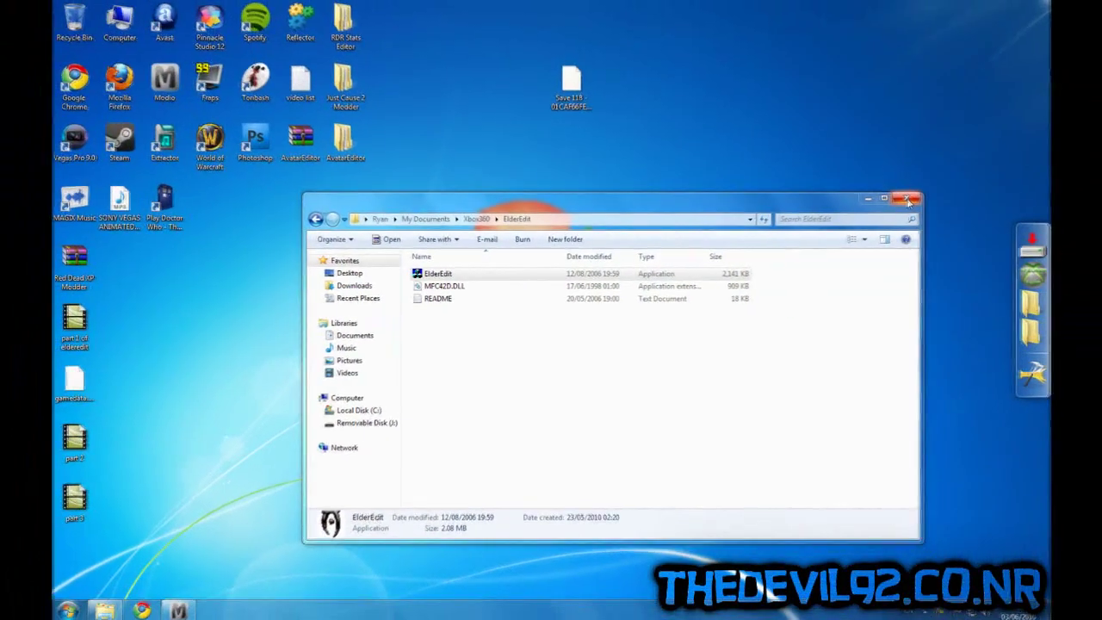
left_click(909, 200)
Switch to Modio and replace the Oblivion save's gamedata.dat with the edited gamedata.dat from the desktop.
left_click(178, 611)
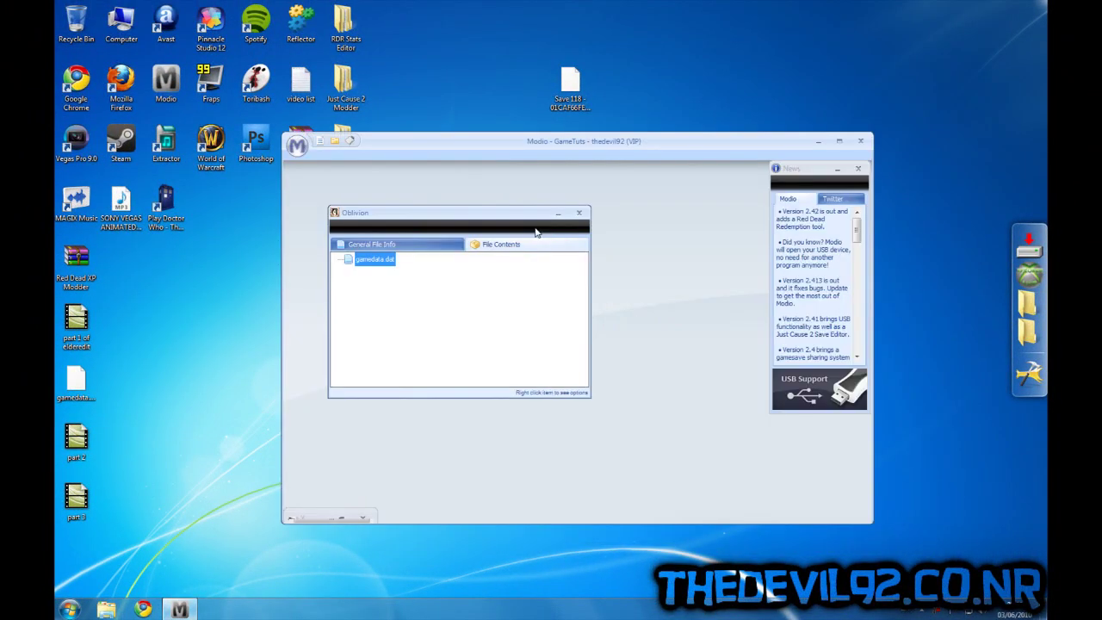
right_click(372, 263)
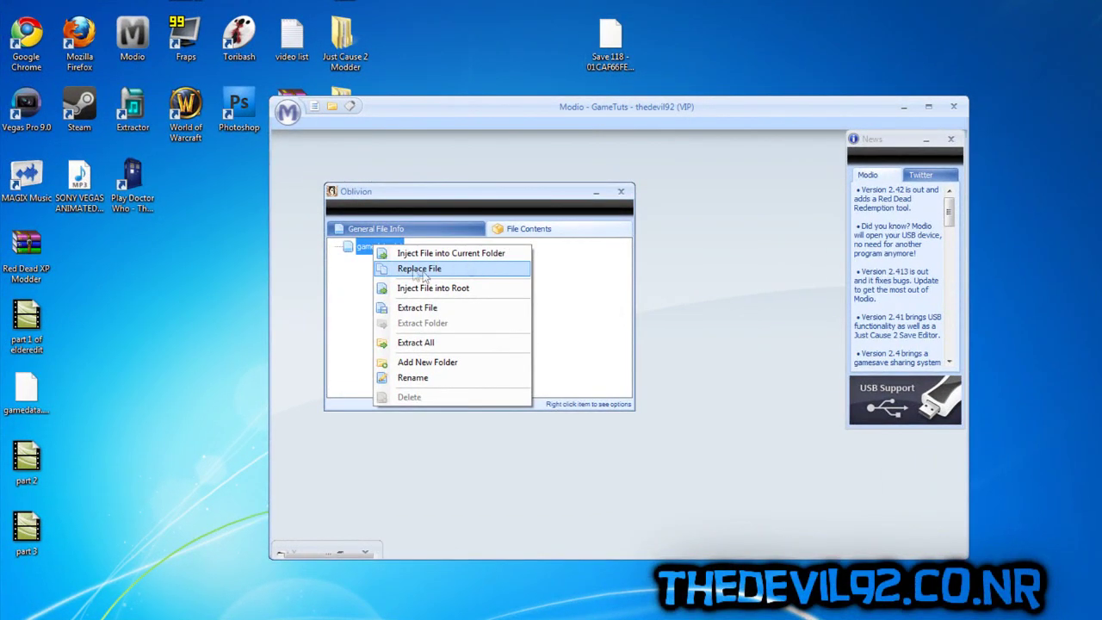
left_click(456, 269)
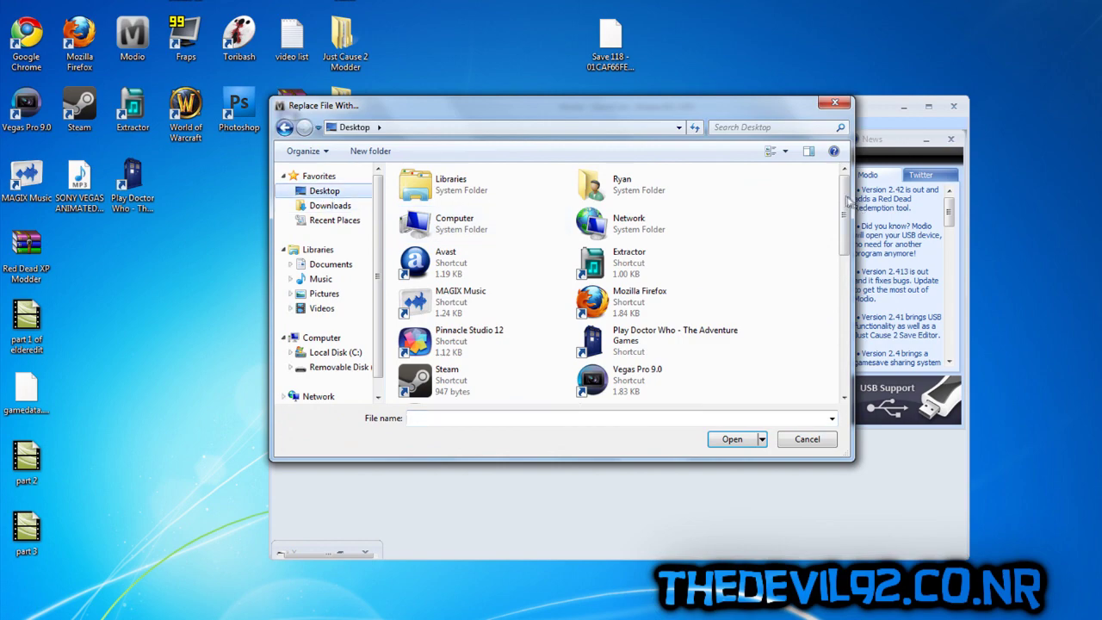
scroll(848, 200, "down", 5)
left_click(461, 258)
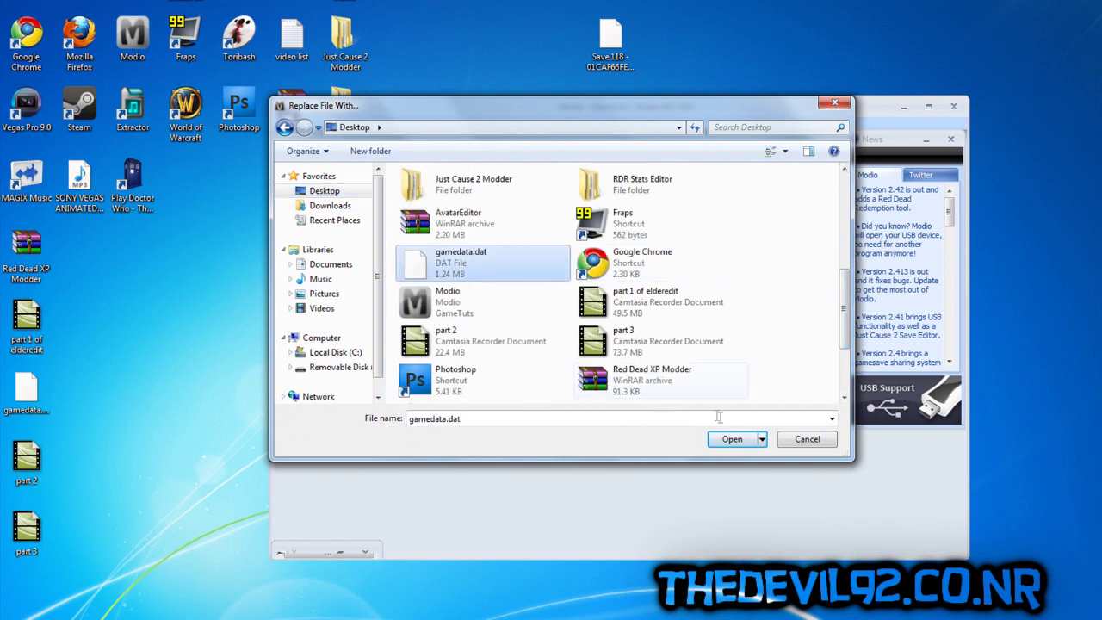
left_click(731, 439)
Rehash and resign the Oblivion save, and close its window.
double_click(405, 245)
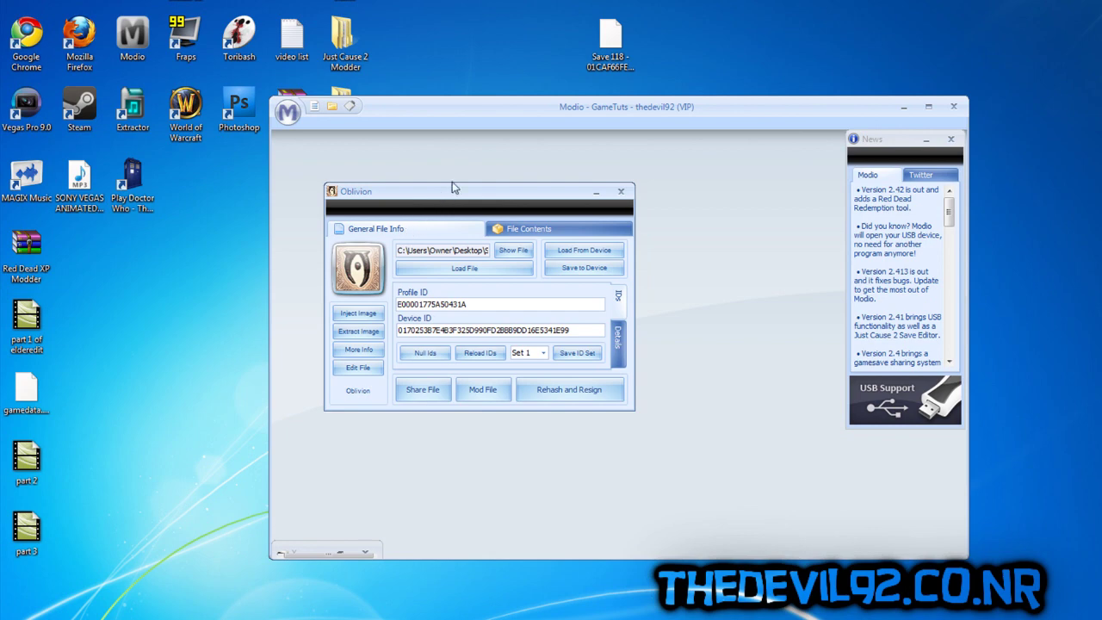
left_click(552, 392)
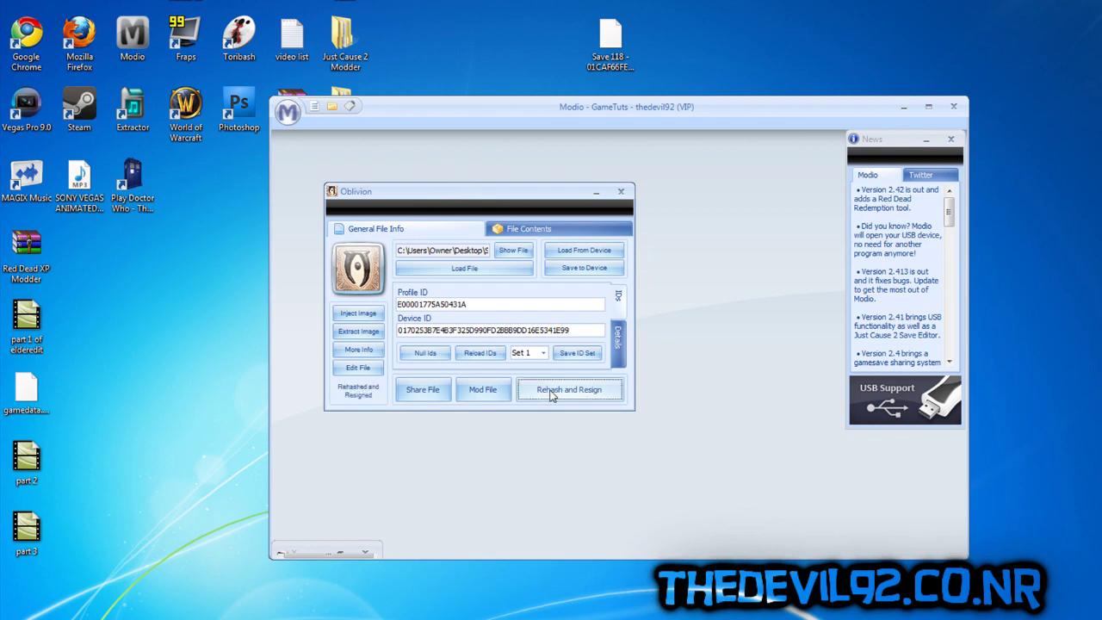
left_click(623, 193)
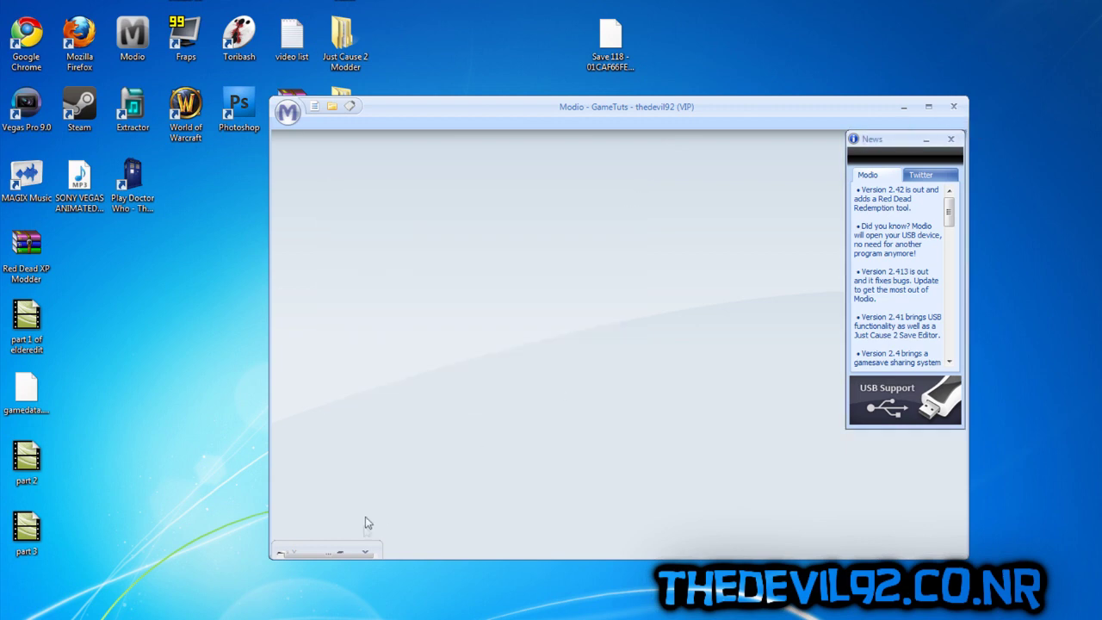
Restore the Xbox360 Device Explorer and delete the old Save 118 from the Oblivion game saves on the USB stick.
left_click(340, 553)
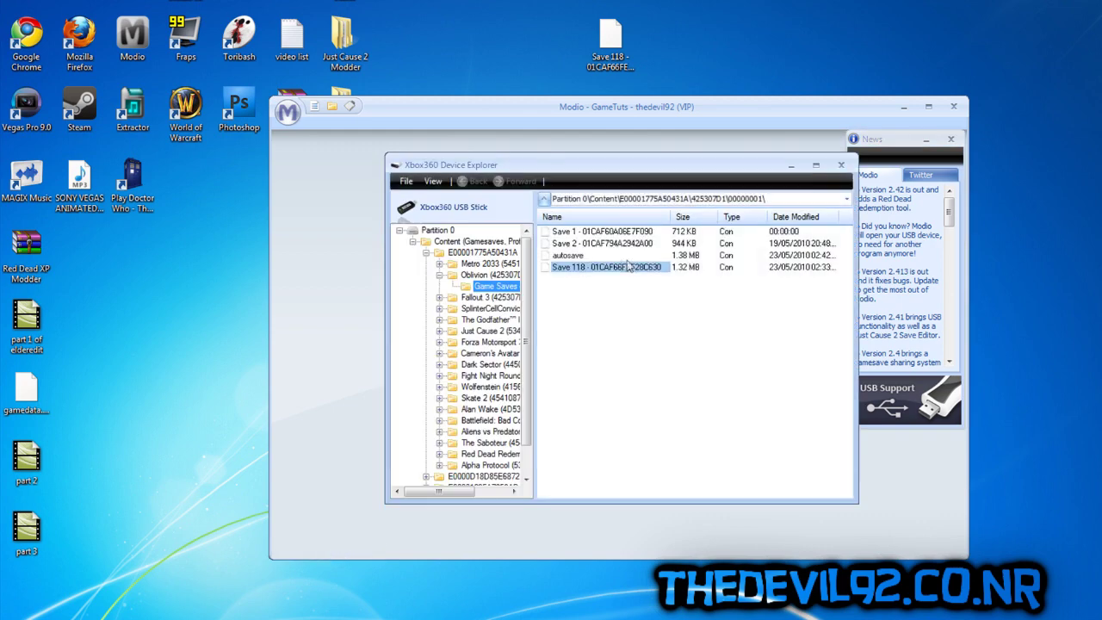
right_click(608, 267)
left_click(645, 411)
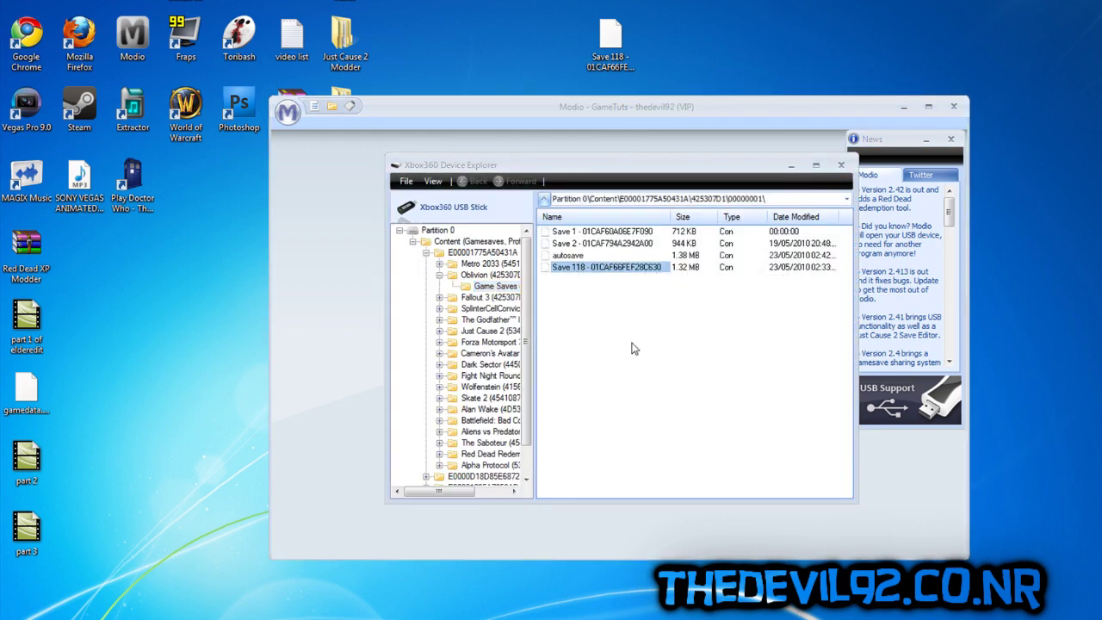
left_click(592, 349)
Copy the modded Save 118 from the desktop into the USB stick's Oblivion game saves and close Modio.
left_click_drag(610, 39, 625, 298)
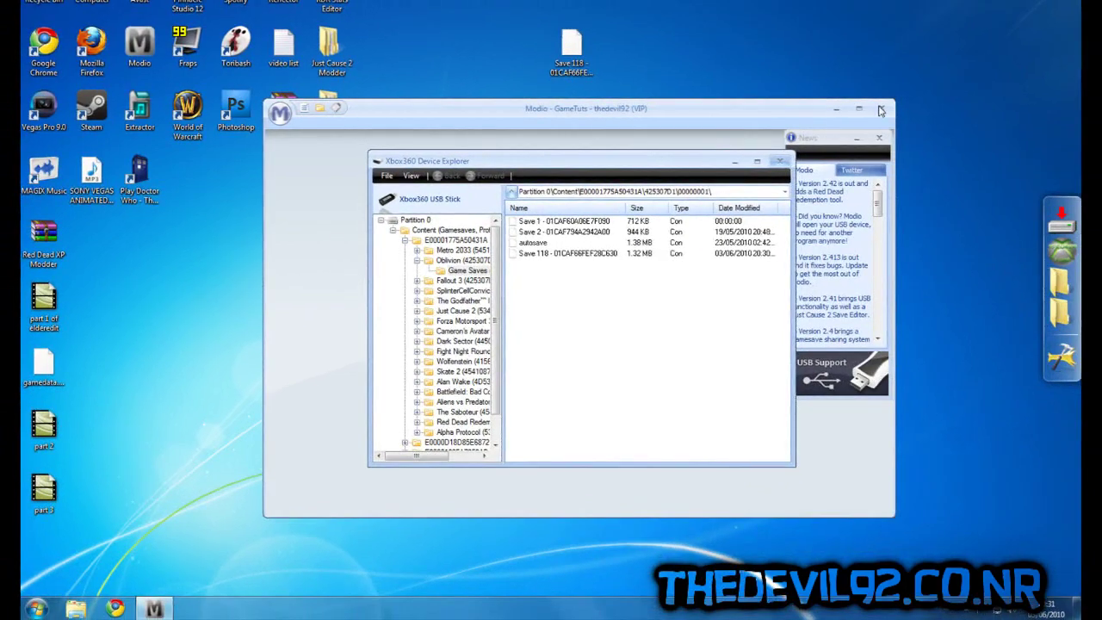
left_click(880, 110)
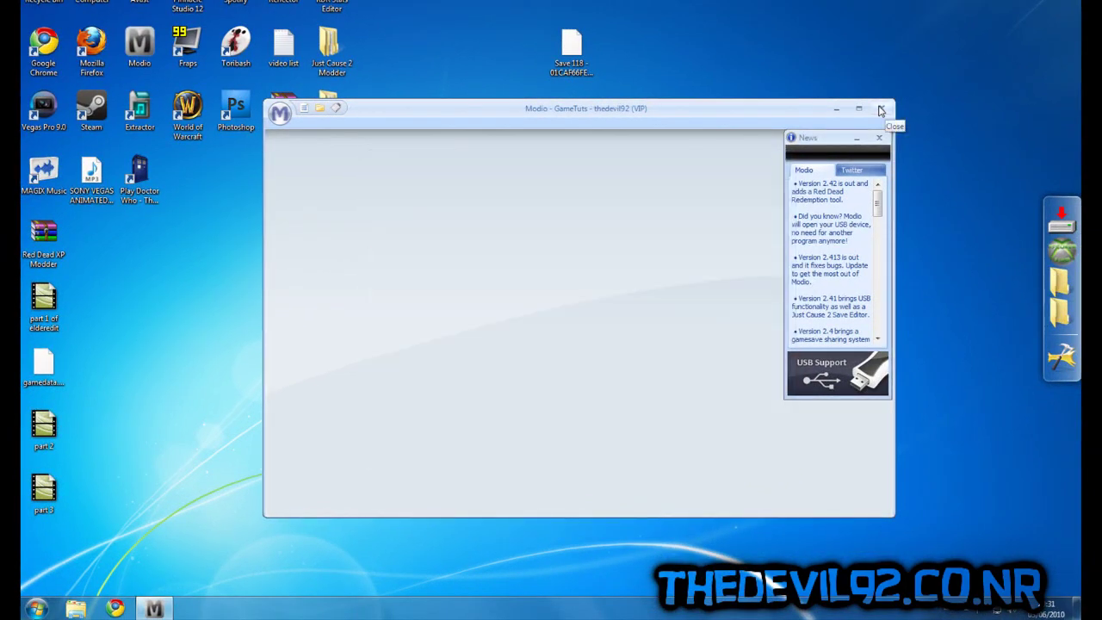
left_click(881, 109)
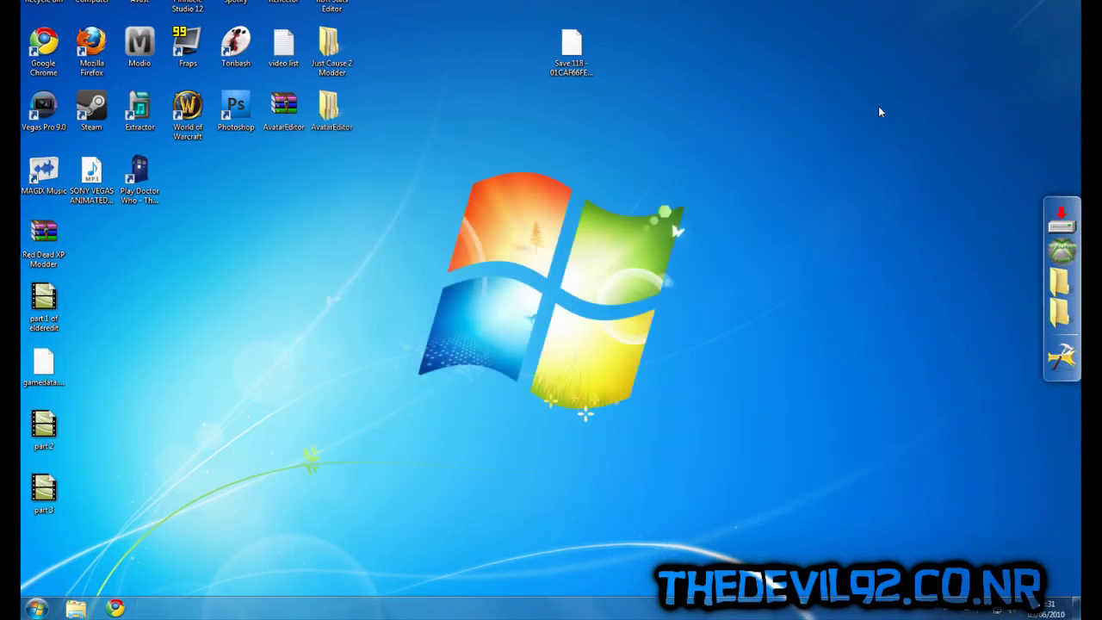